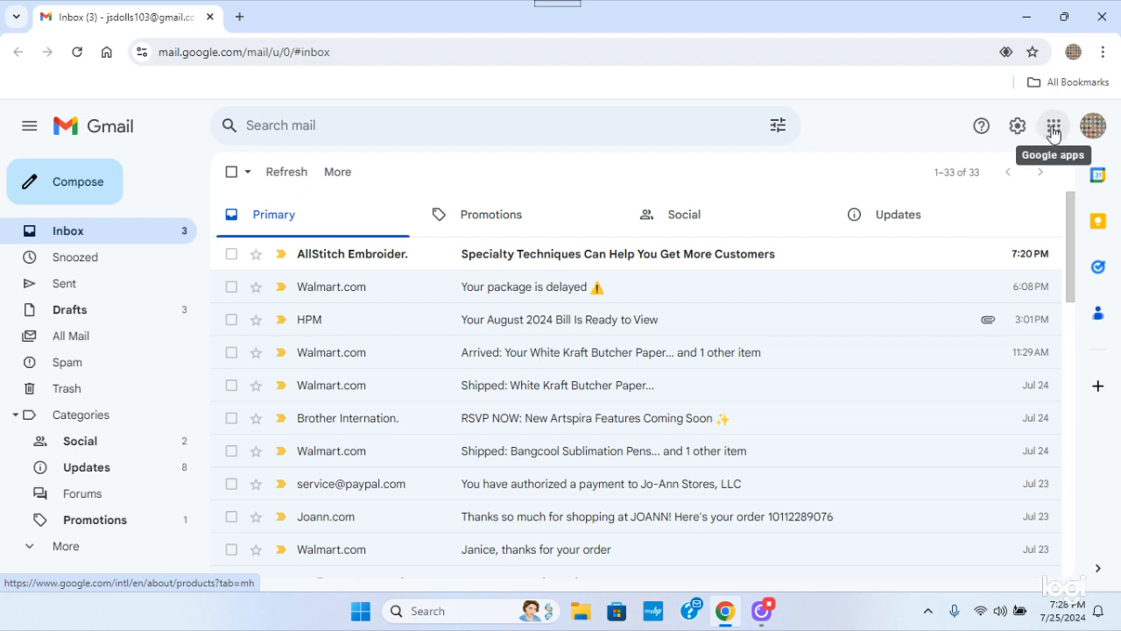
Switch from Gmail to Google Drive and create a new blank Google Drawings file
click(1052, 132)
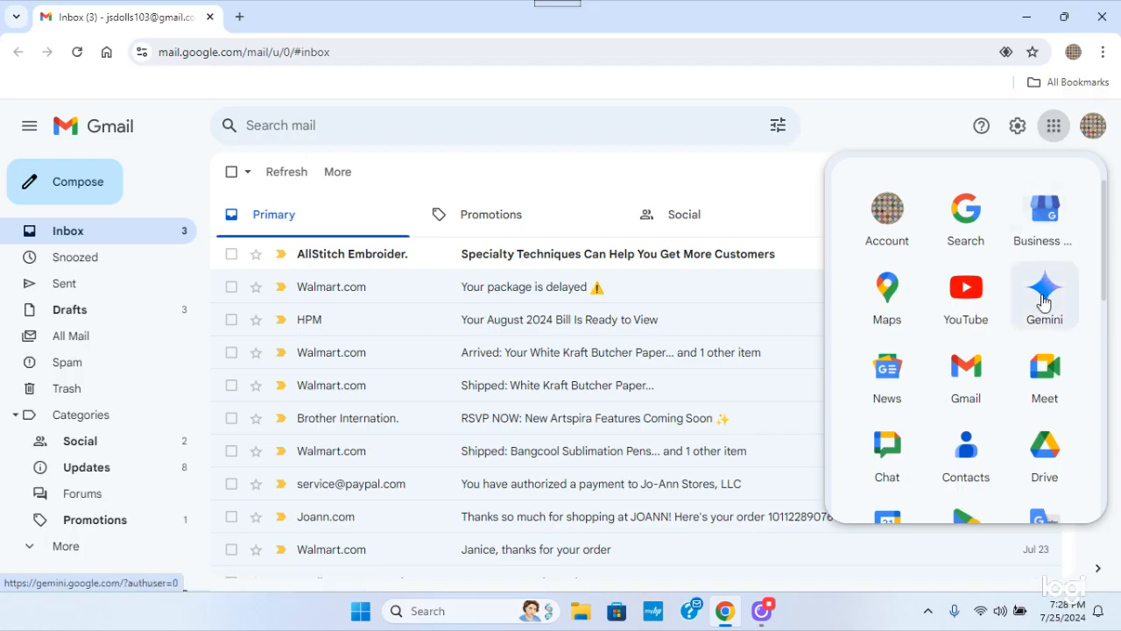
click(1048, 464)
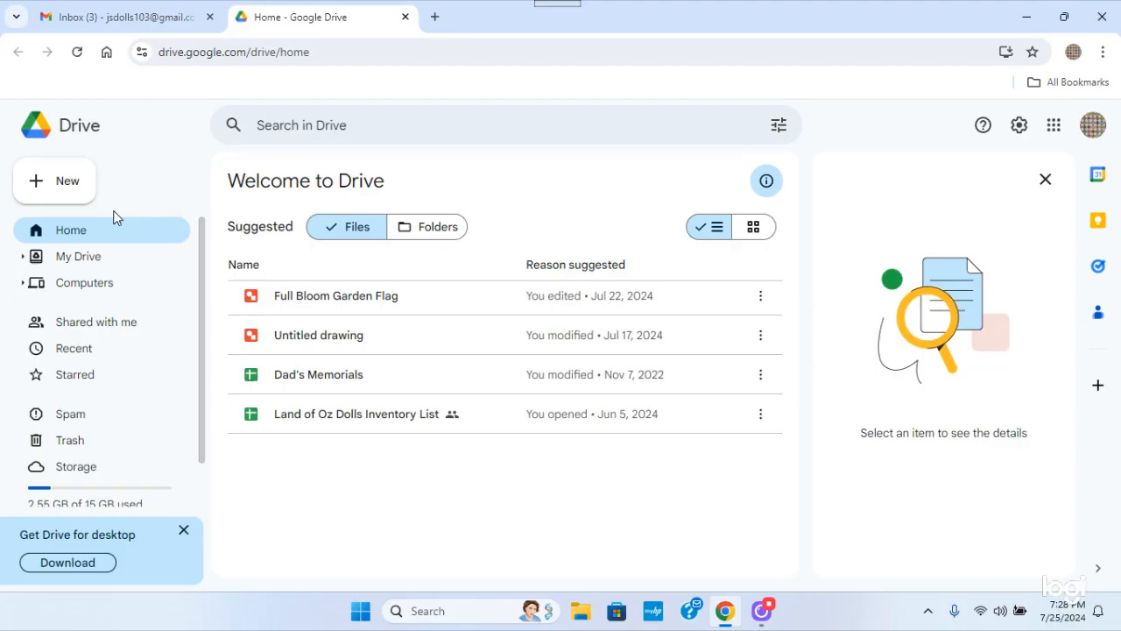
click(63, 188)
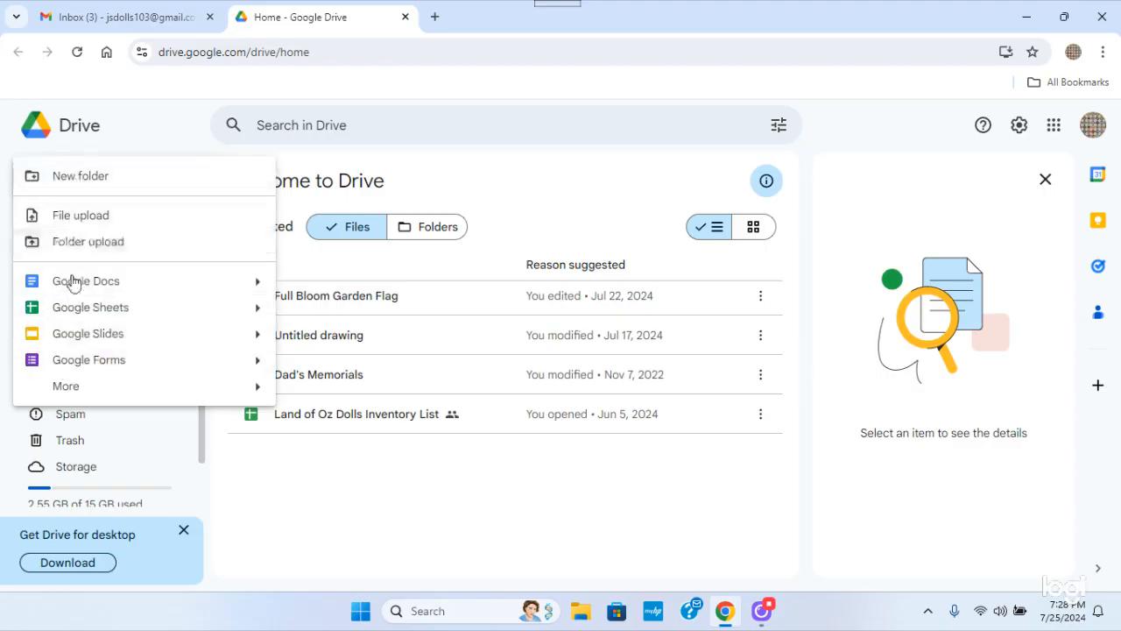
mouse_move(68, 397)
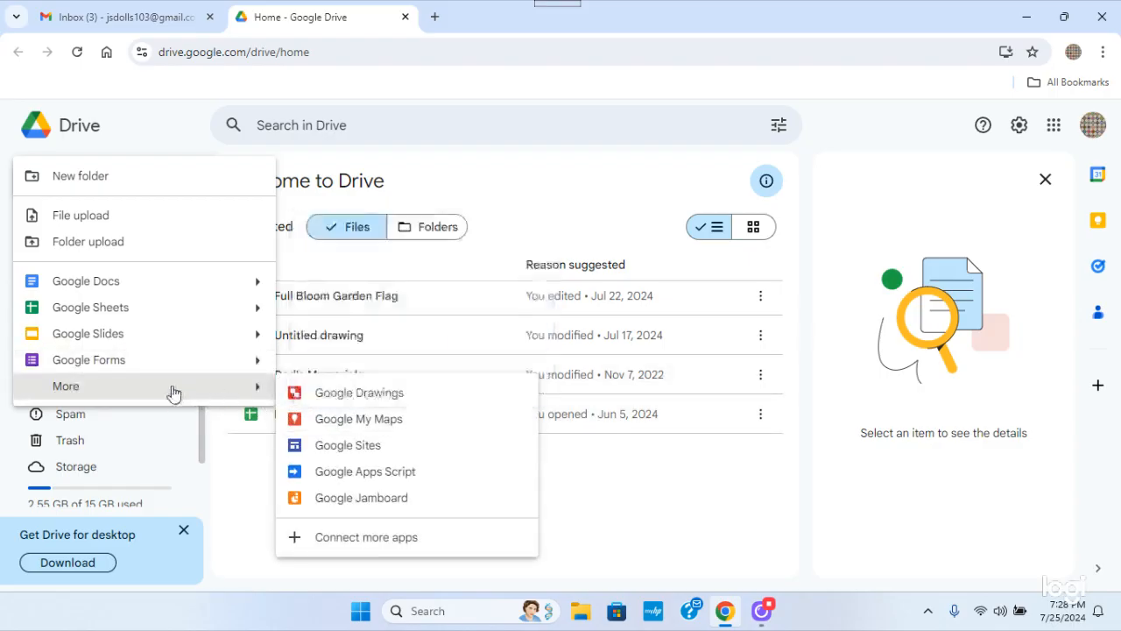
click(348, 393)
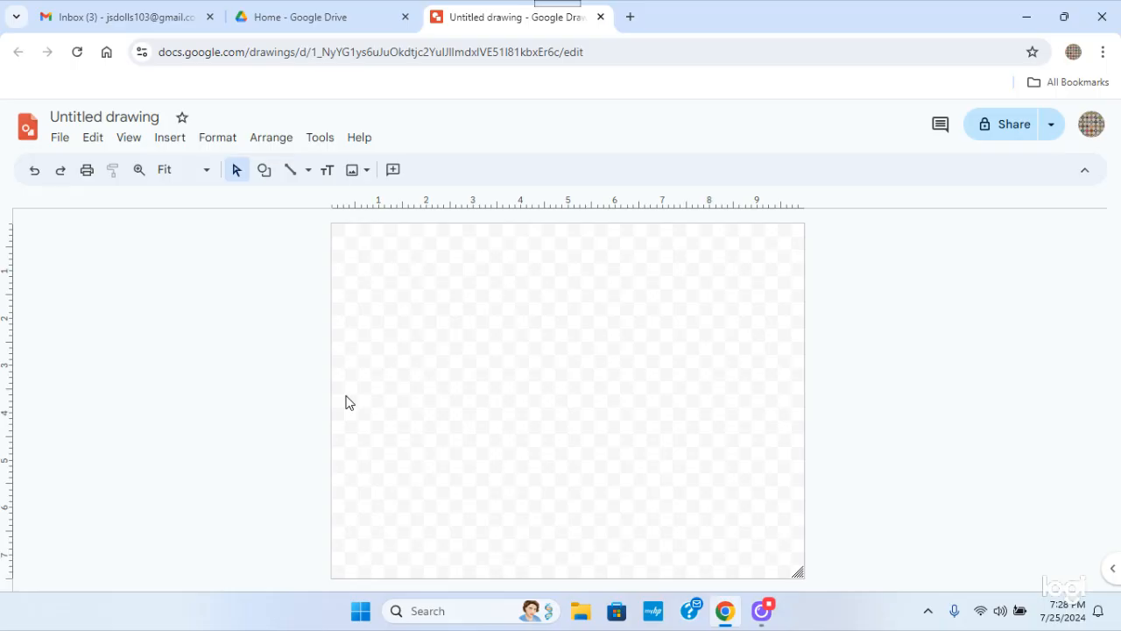
Set the drawing's page size to a custom 8.5 x 11 inches and apply it
click(65, 144)
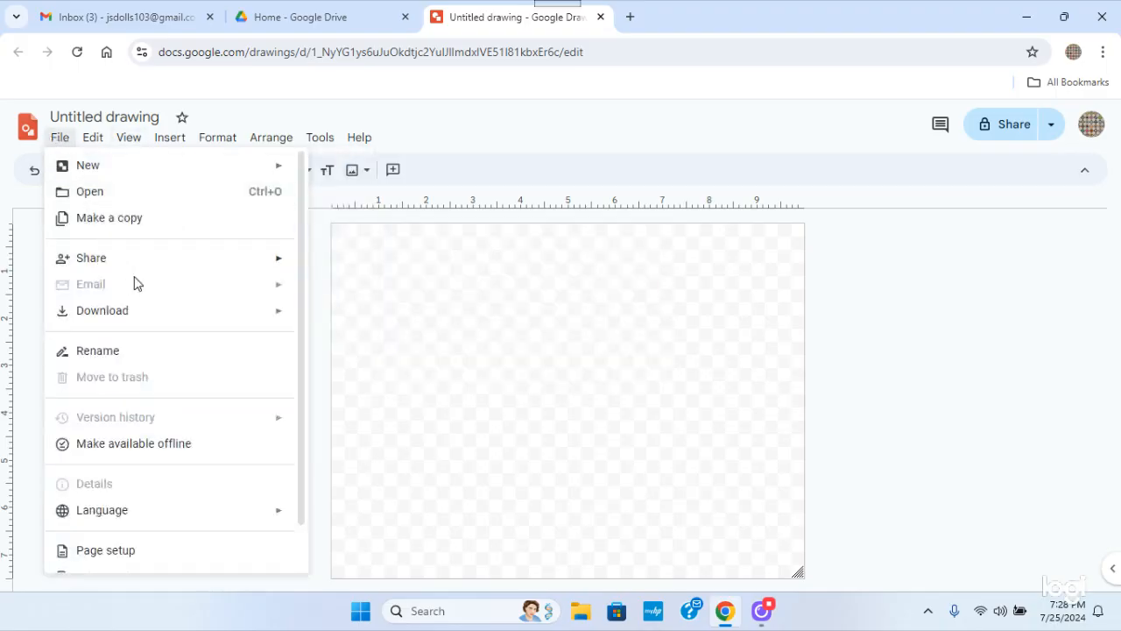
scroll(301, 302, down, 1)
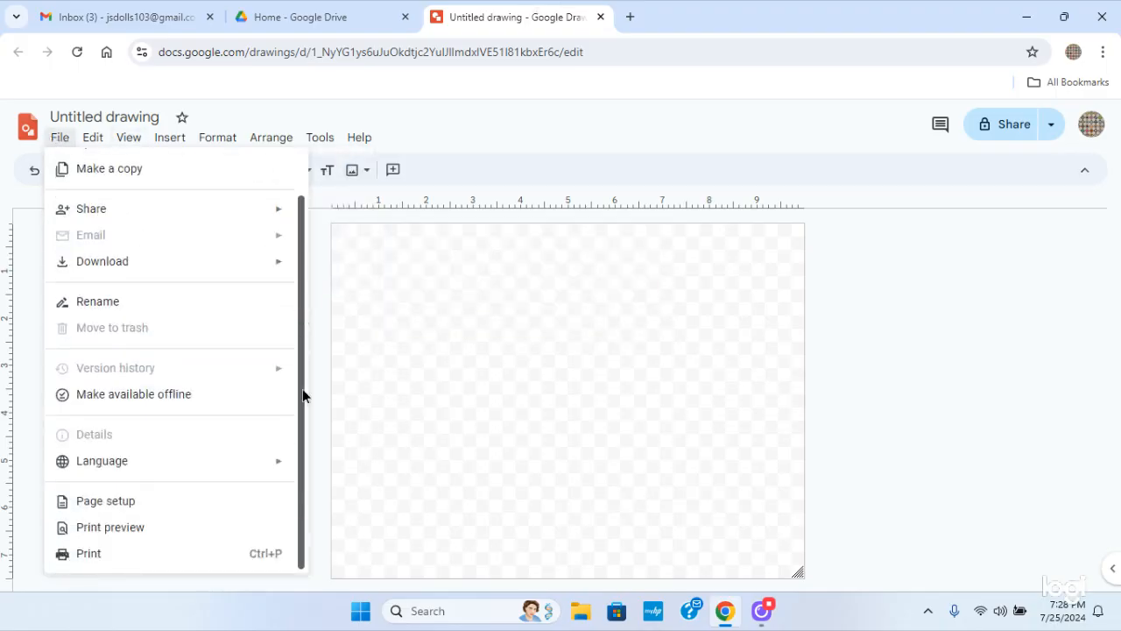
click(112, 504)
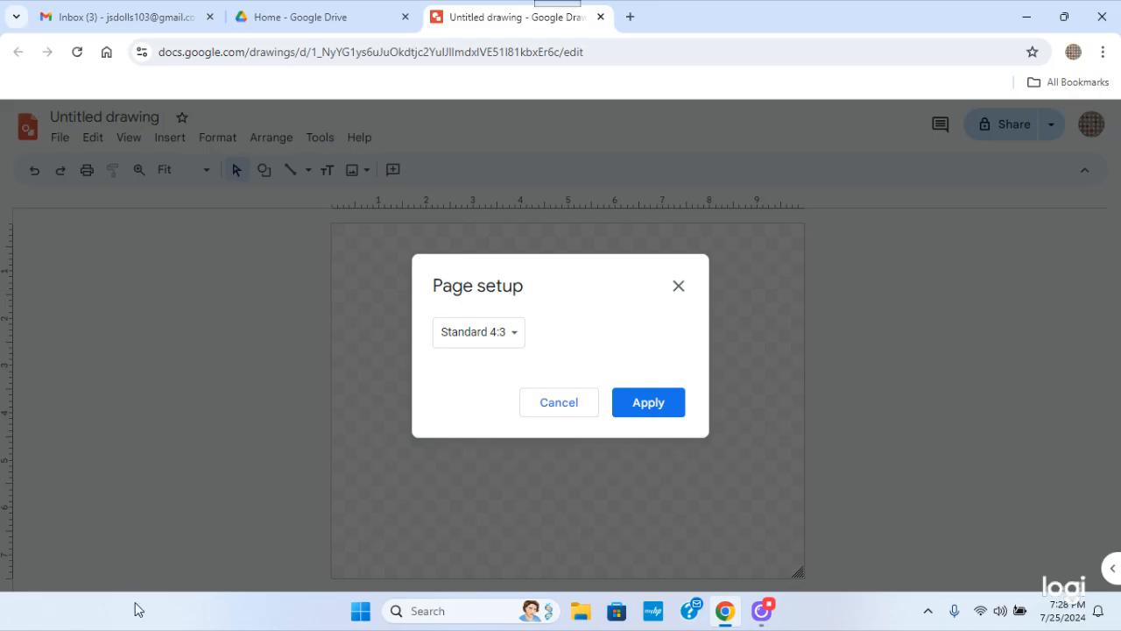
click(515, 338)
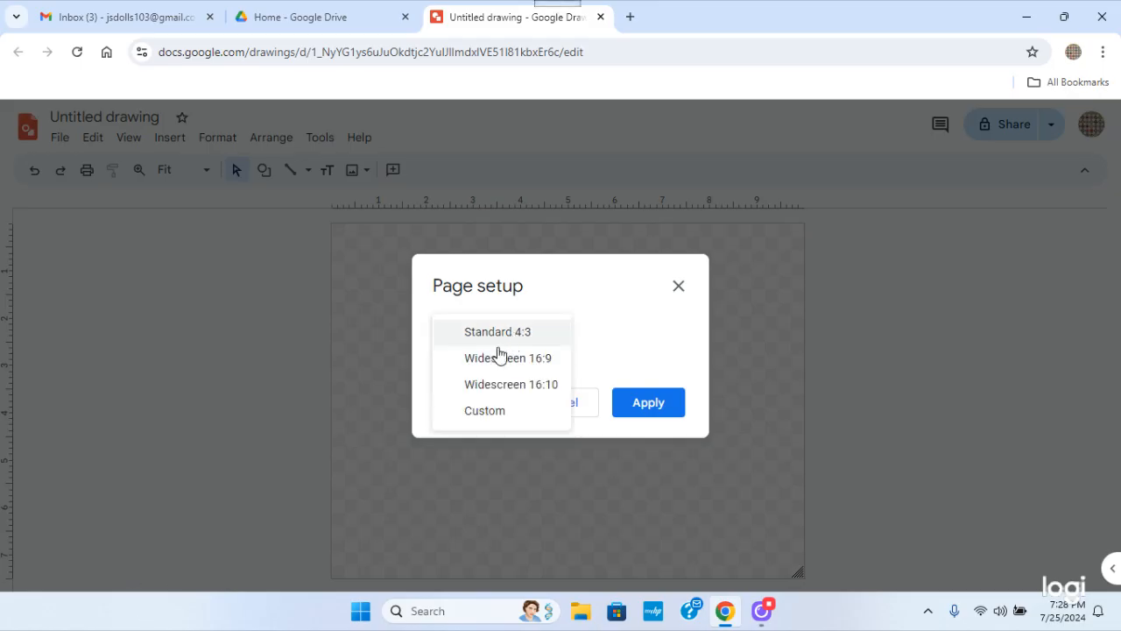
click(476, 412)
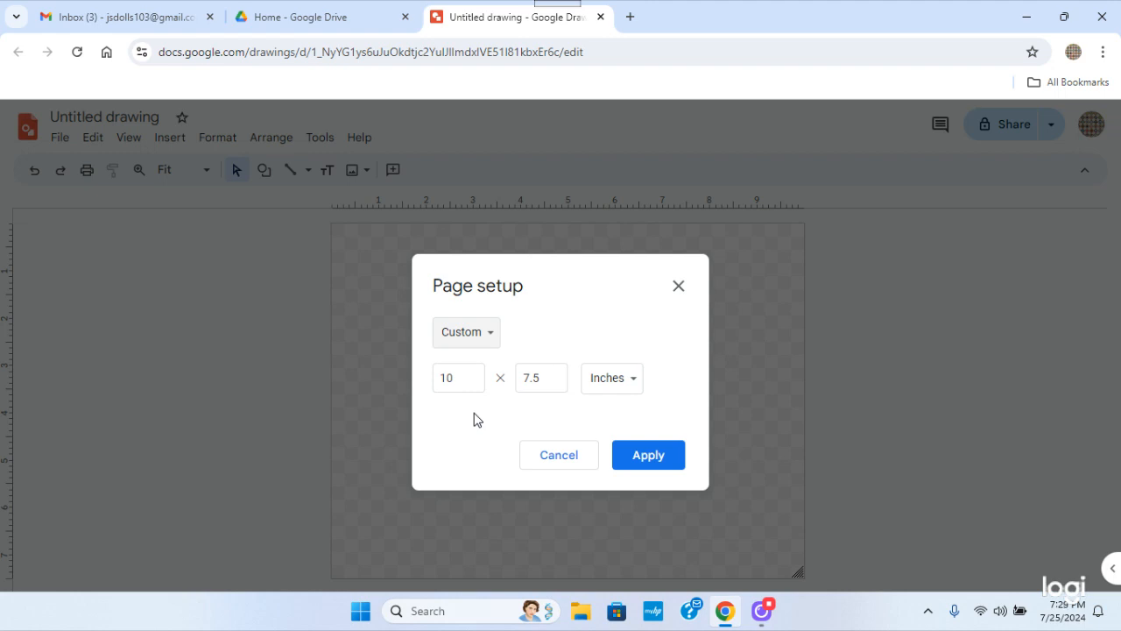
click(466, 383)
drag(465, 383, 439, 379)
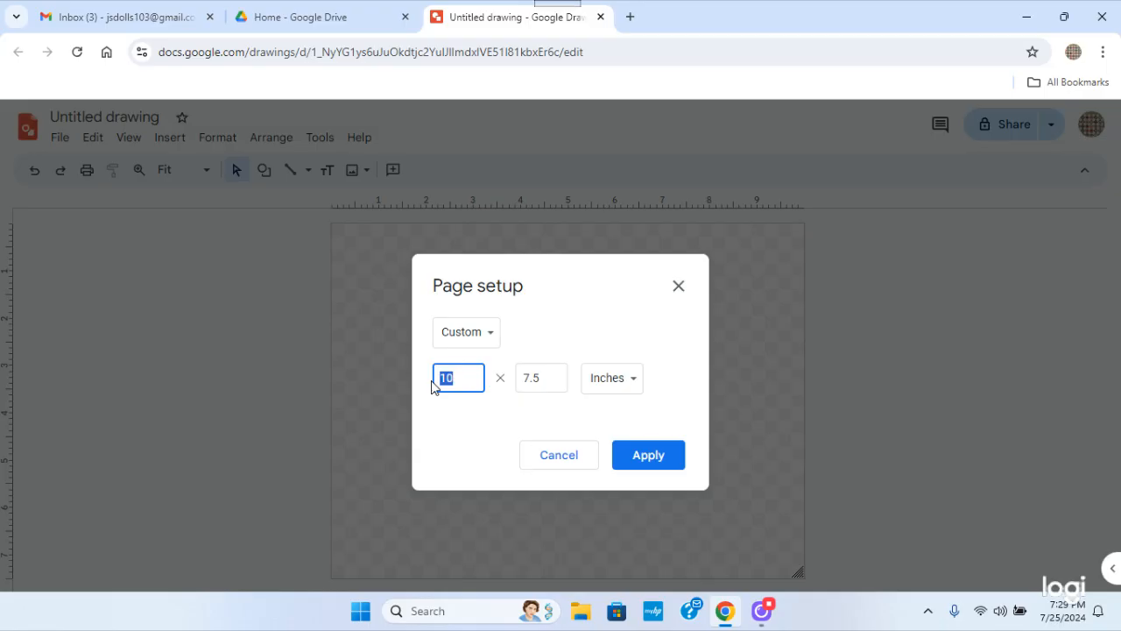
text(8.5)
click(539, 375)
drag(540, 377, 520, 377)
text(11)
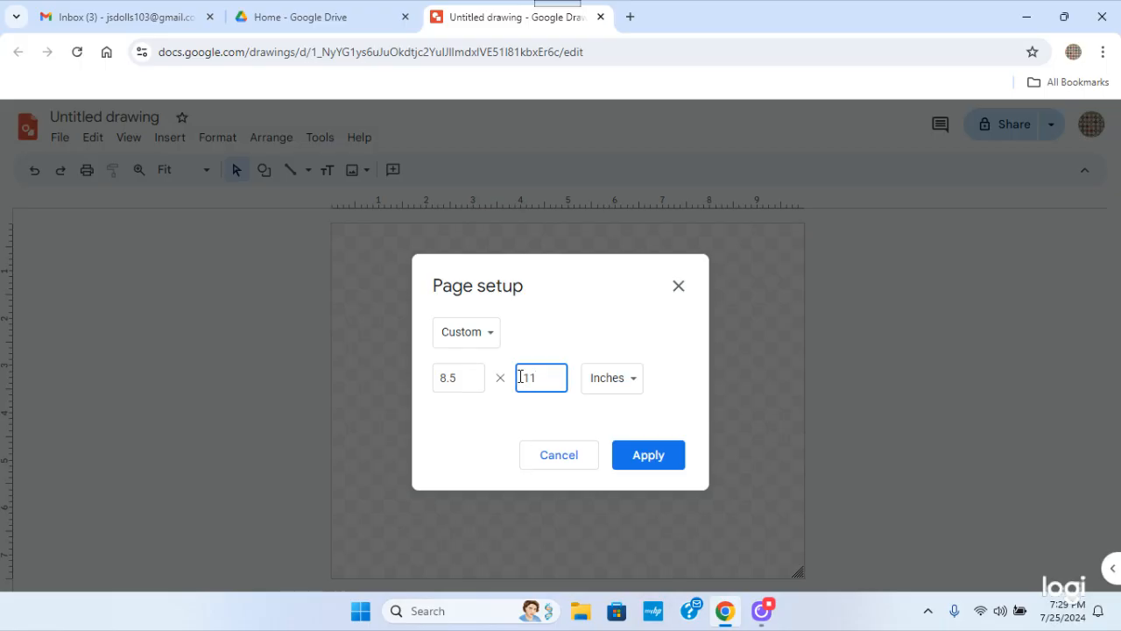
click(654, 457)
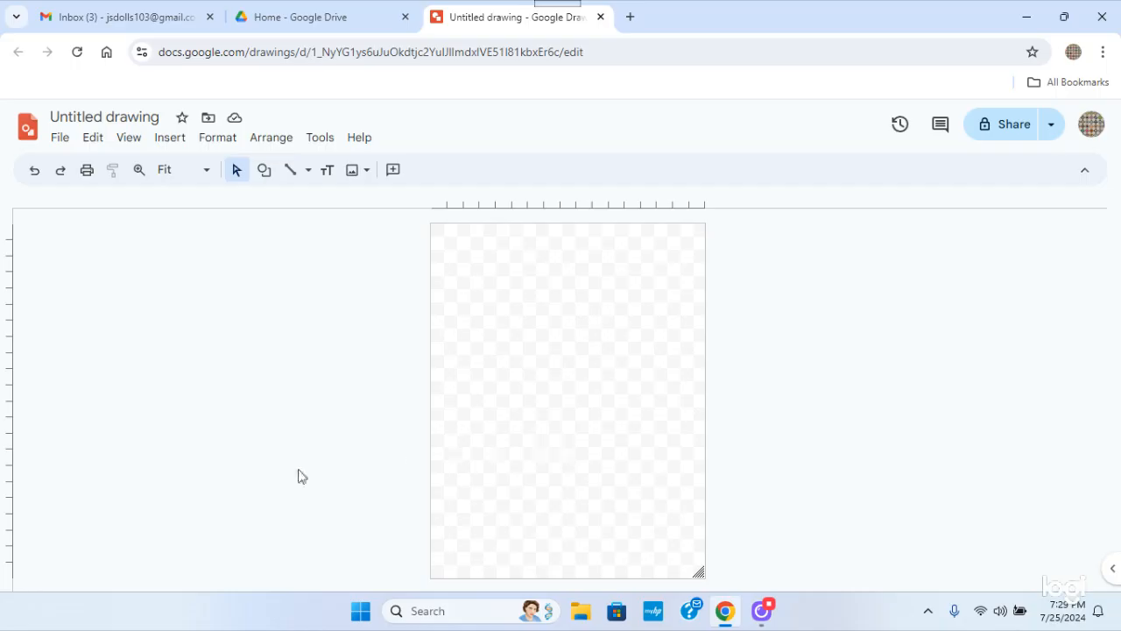
Start an image upload from the computer and browse Documents > Jennifer Maker > patriotic-wind-spinner-jennifermaker to its PNG folder
click(171, 142)
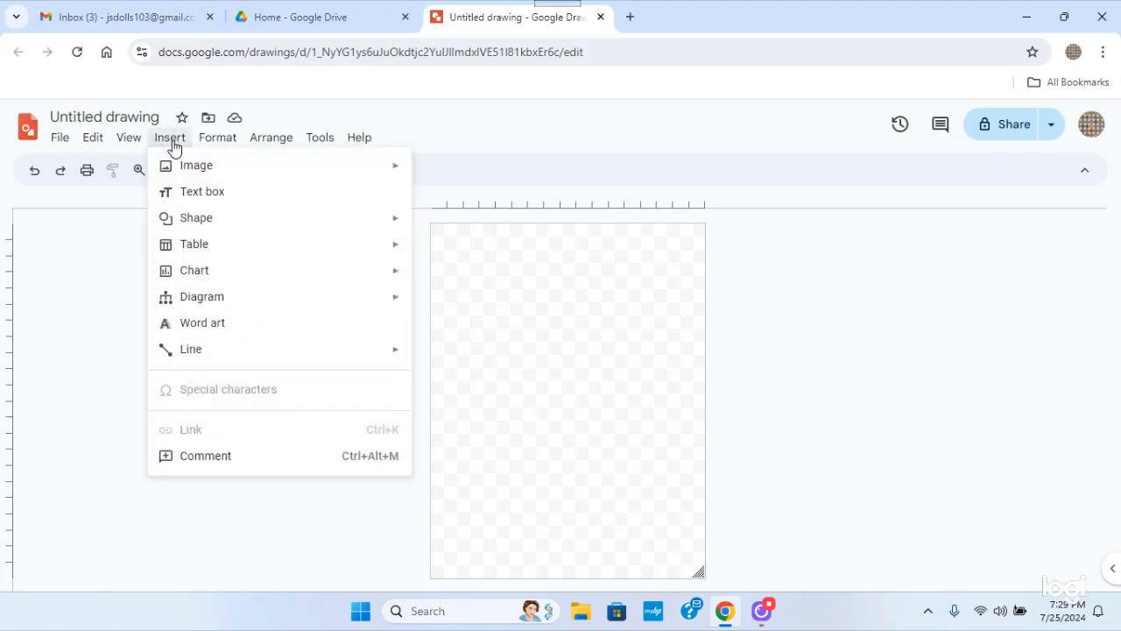
mouse_move(184, 169)
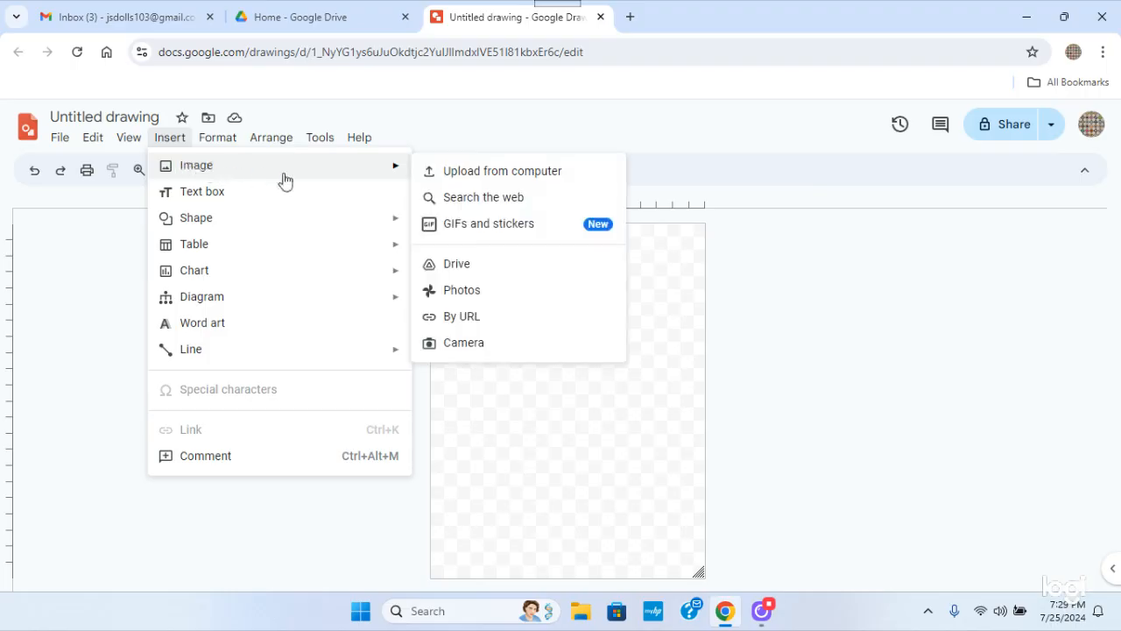
click(478, 180)
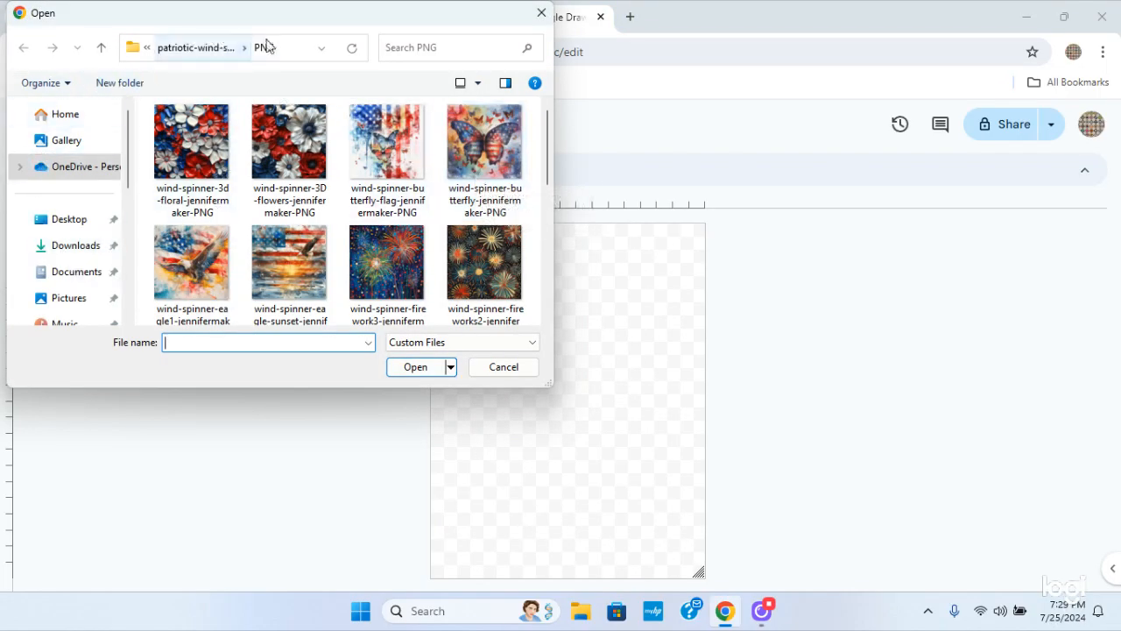
click(78, 273)
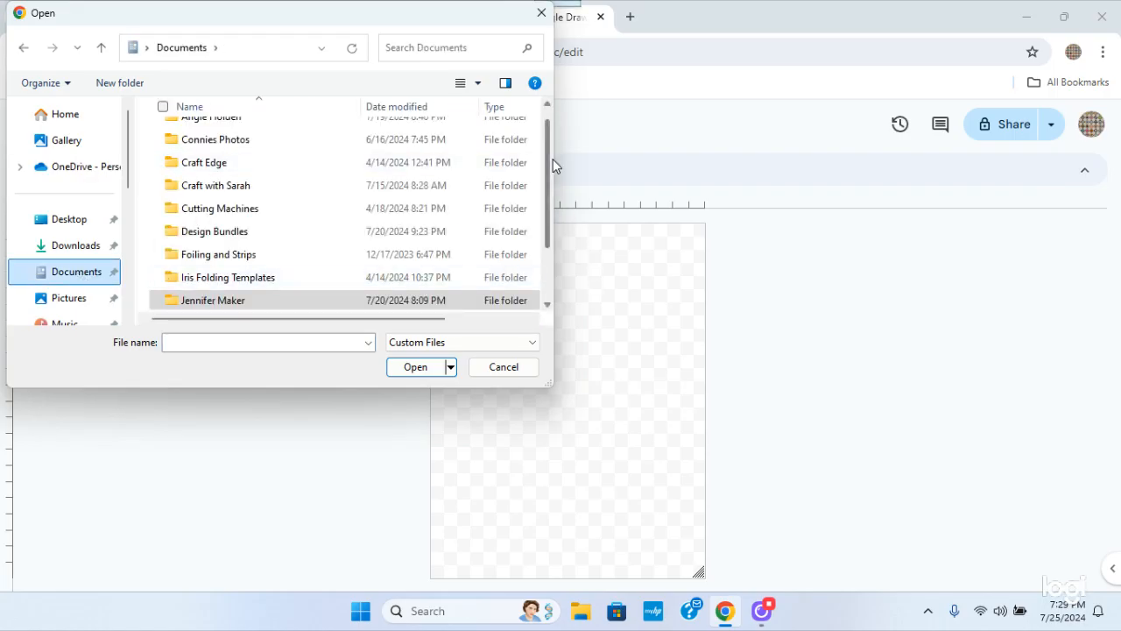
click(208, 302)
double_click(207, 301)
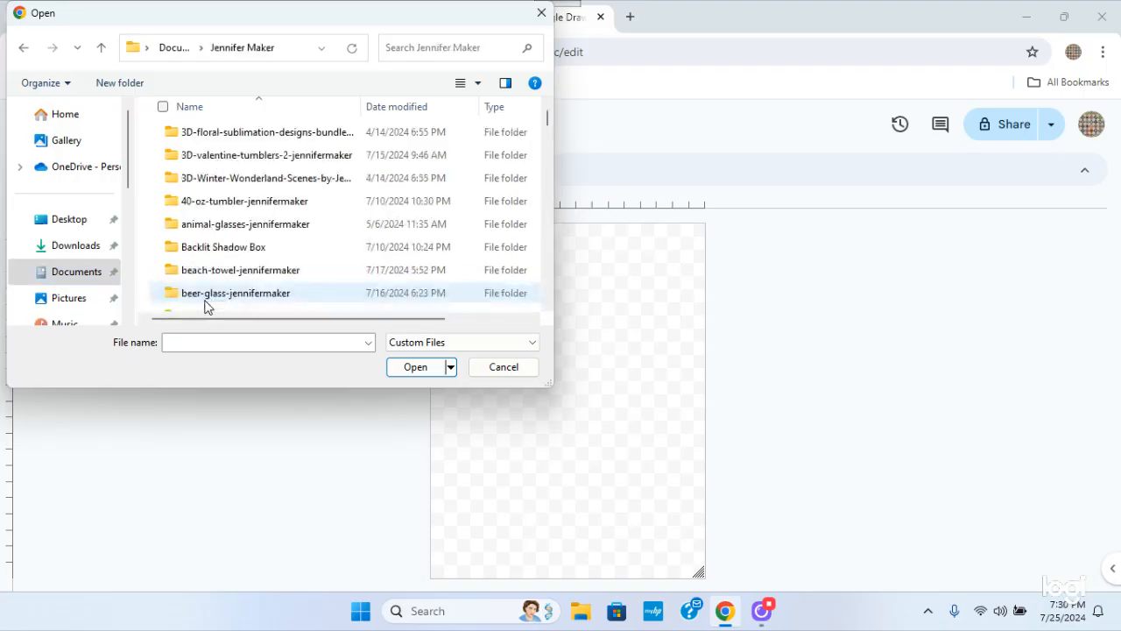
drag(548, 122, 549, 242)
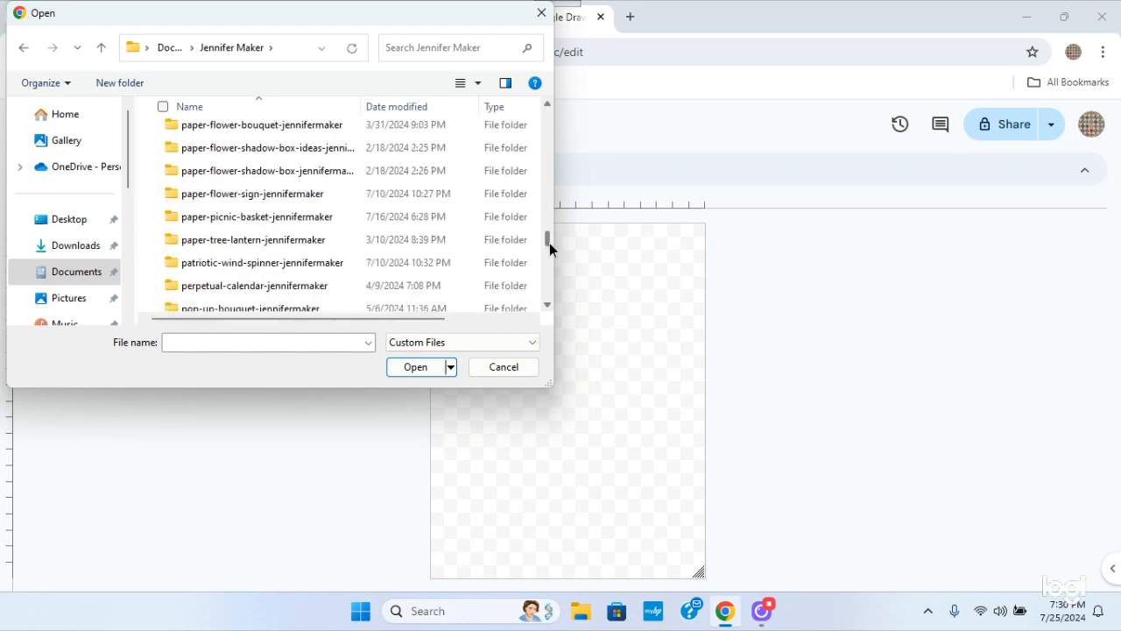
double_click(261, 268)
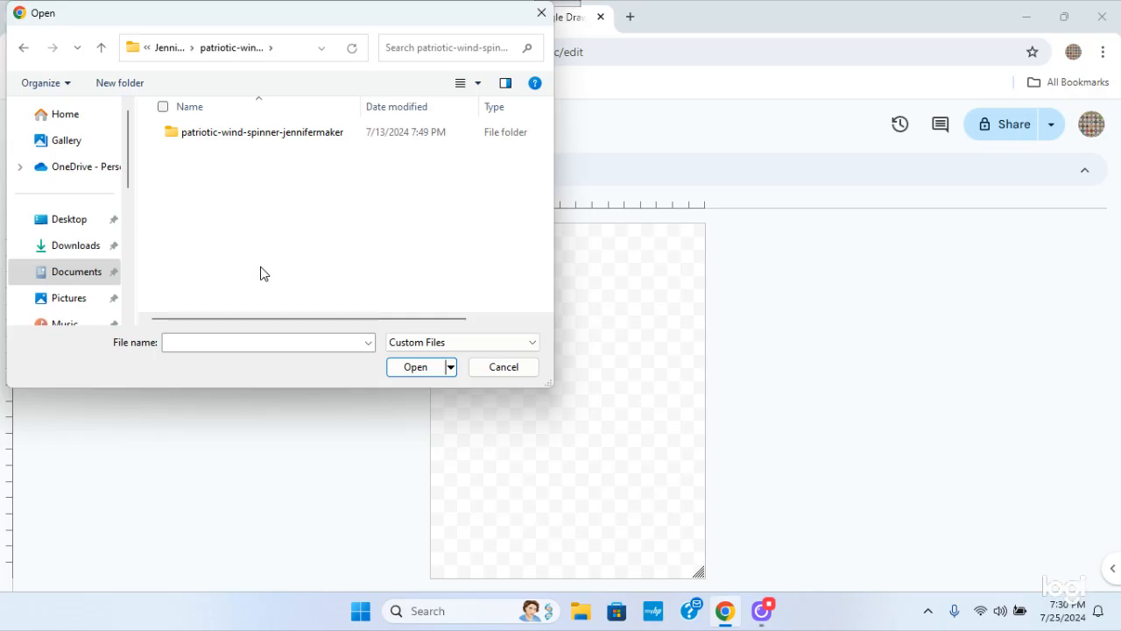
double_click(248, 143)
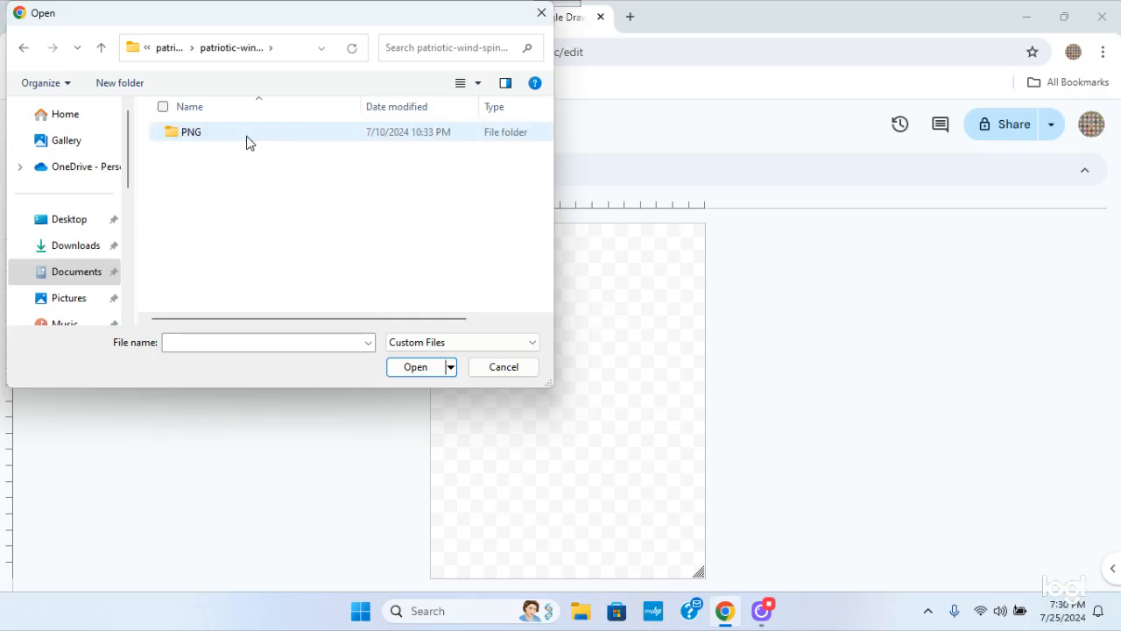
double_click(191, 135)
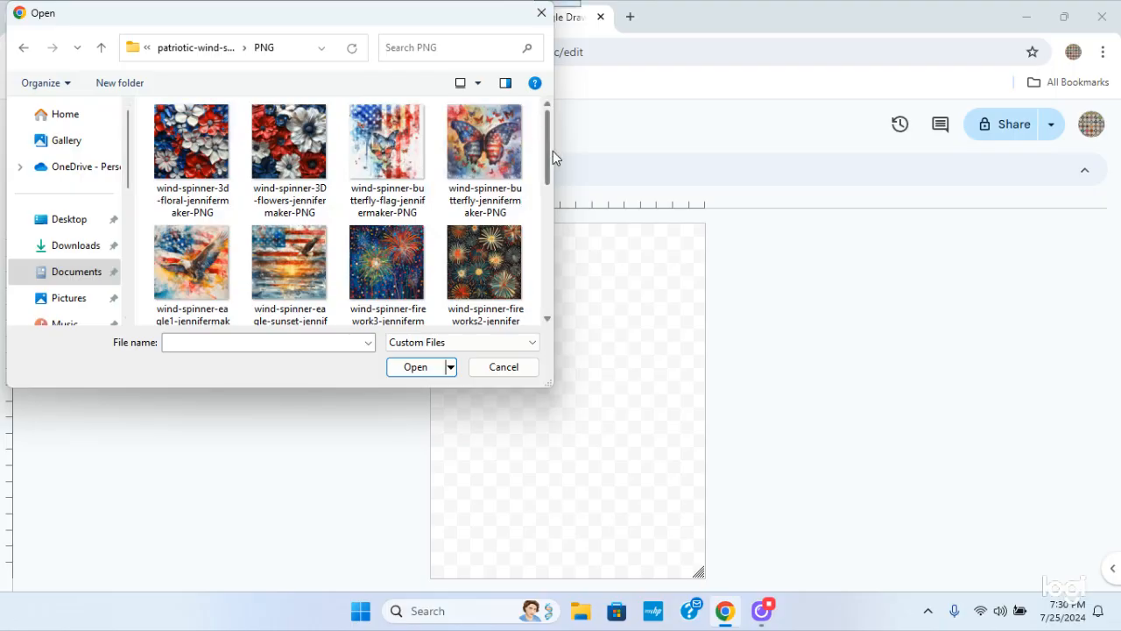
Insert the image wind-spinner-flag-flowers-jennifermaker-PNG from the PNG folder into the drawing
drag(548, 152, 584, 119)
drag(547, 133, 546, 143)
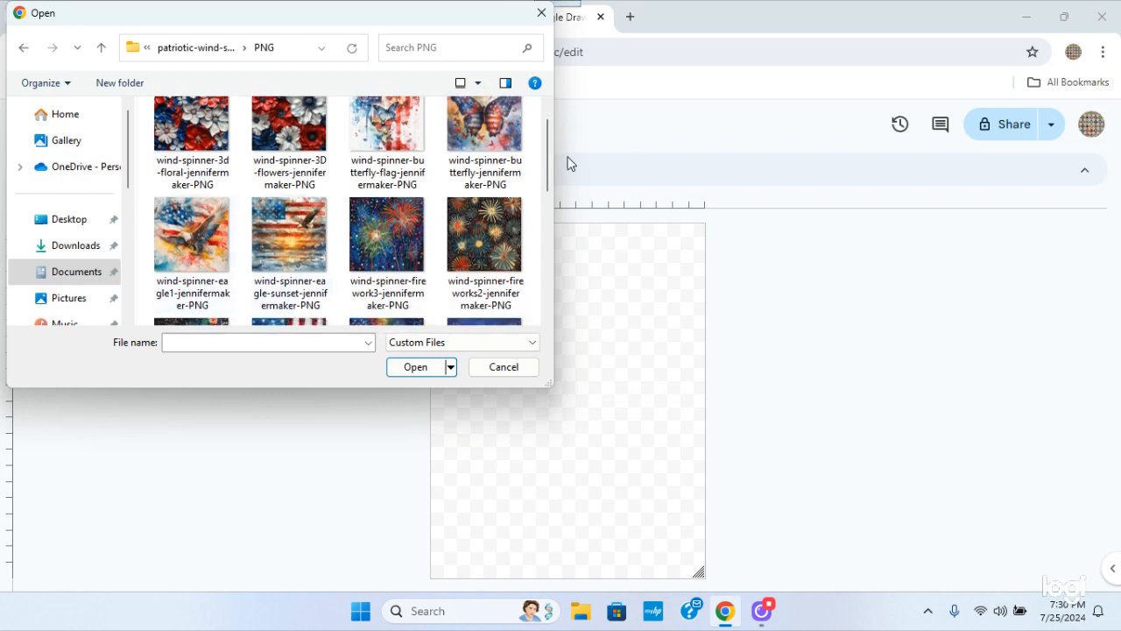
drag(547, 161, 546, 216)
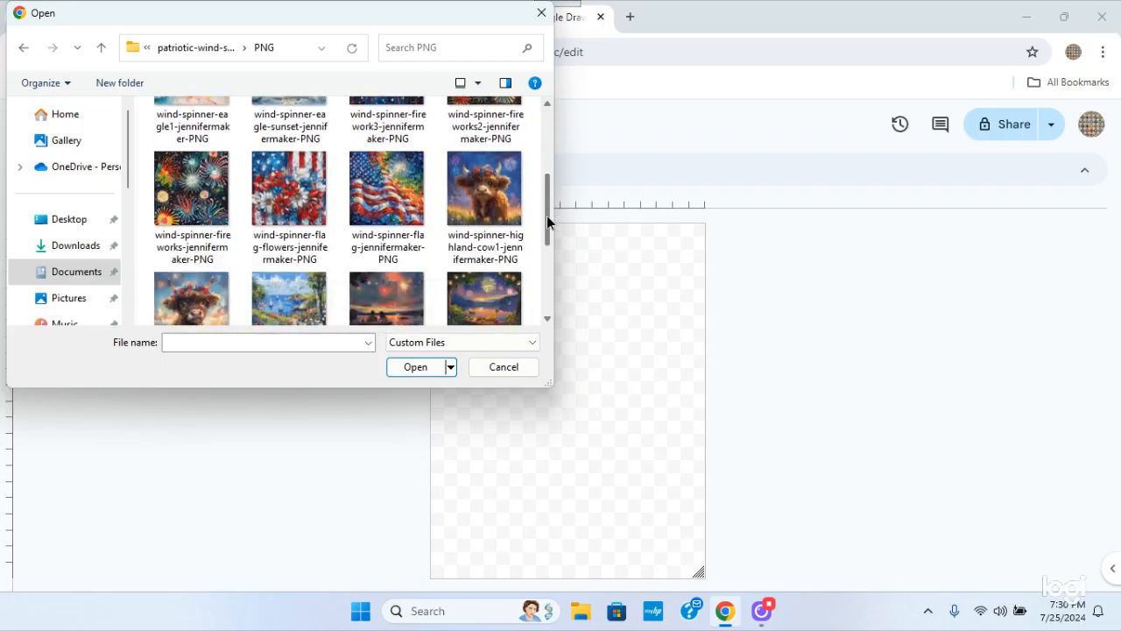
click(289, 191)
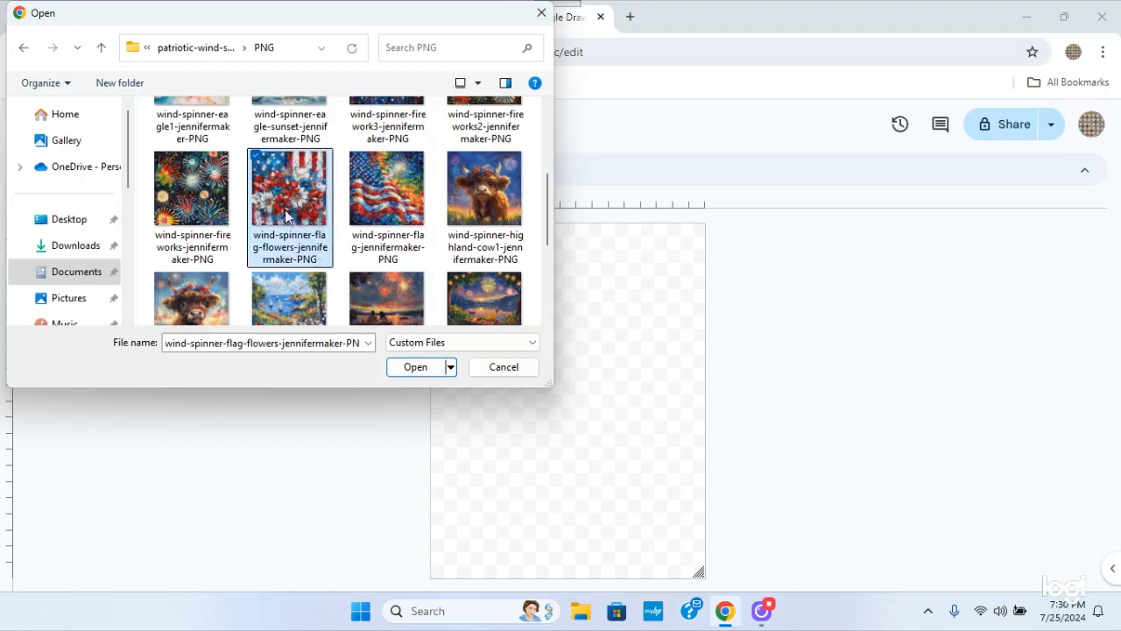
click(419, 370)
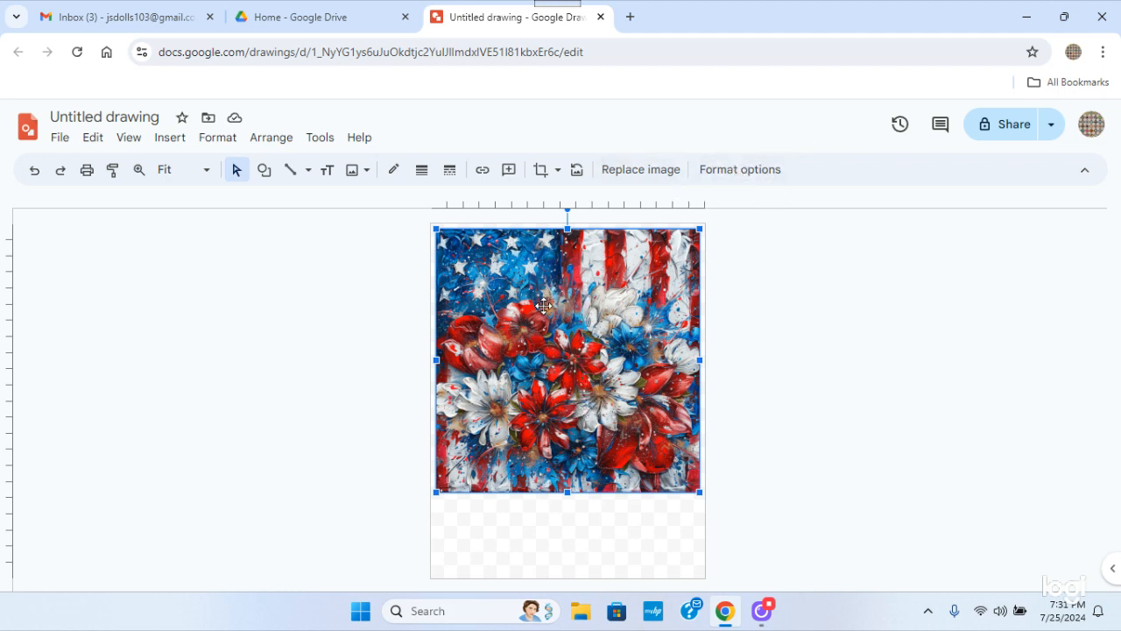
Set the flag-flowers image's width and height to 8.1 in each in its format options
click(731, 175)
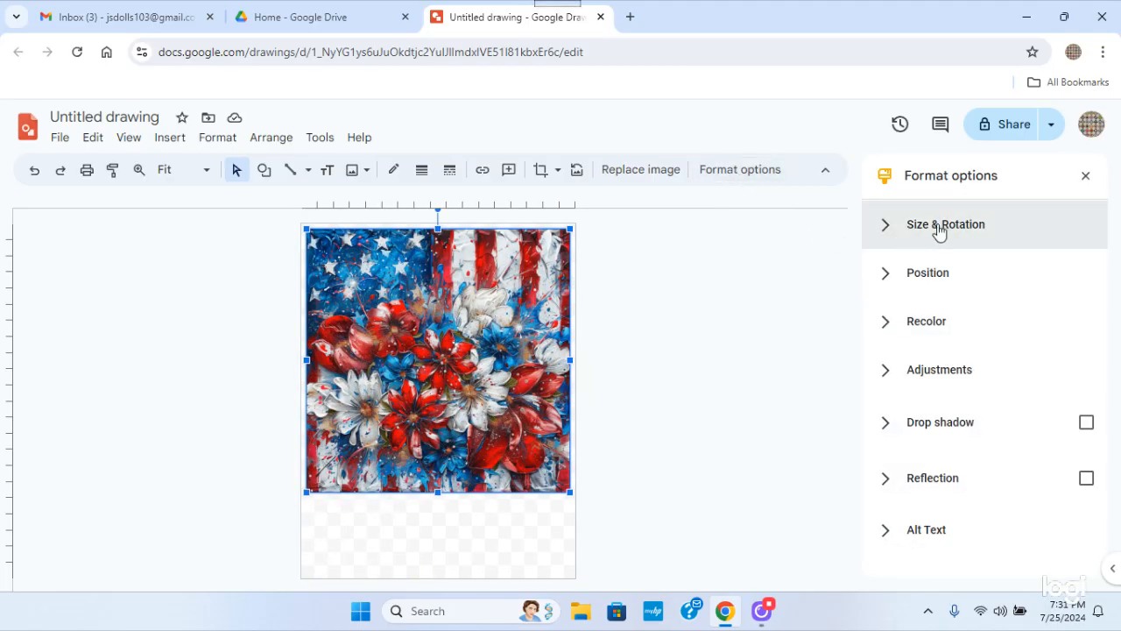
click(939, 229)
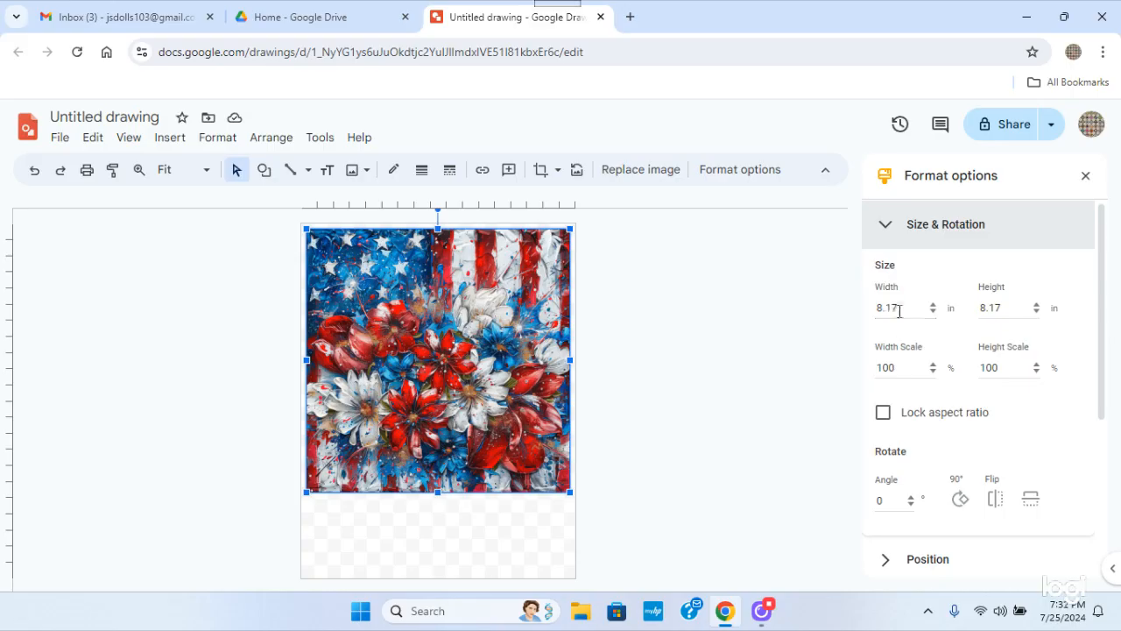
click(900, 311)
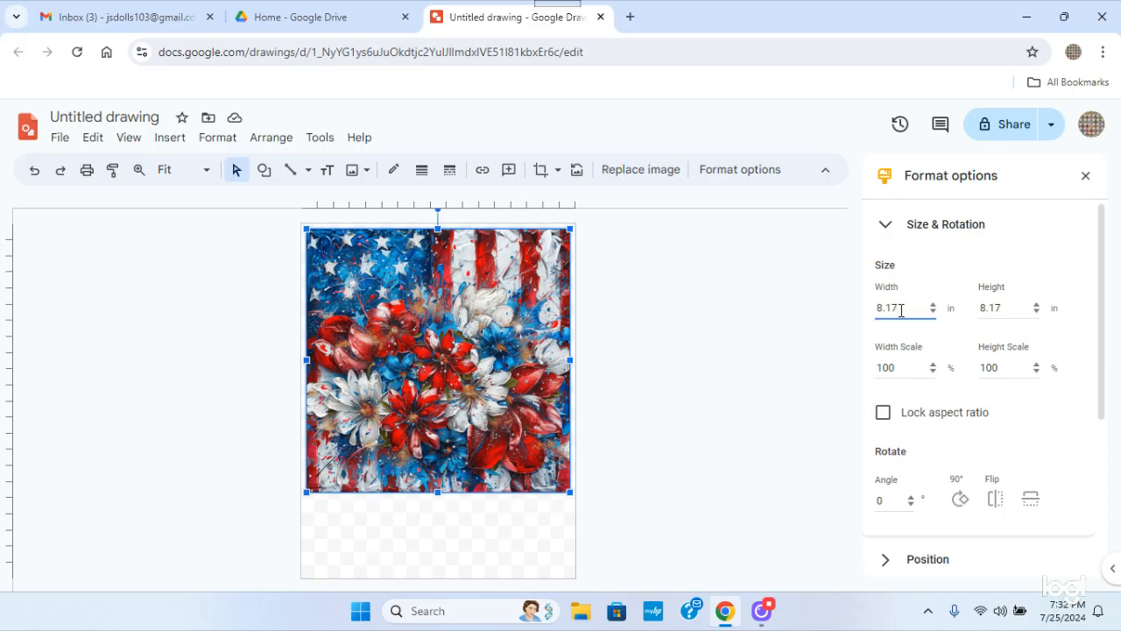
key(BackSpace)
click(1010, 308)
key(BackSpace)
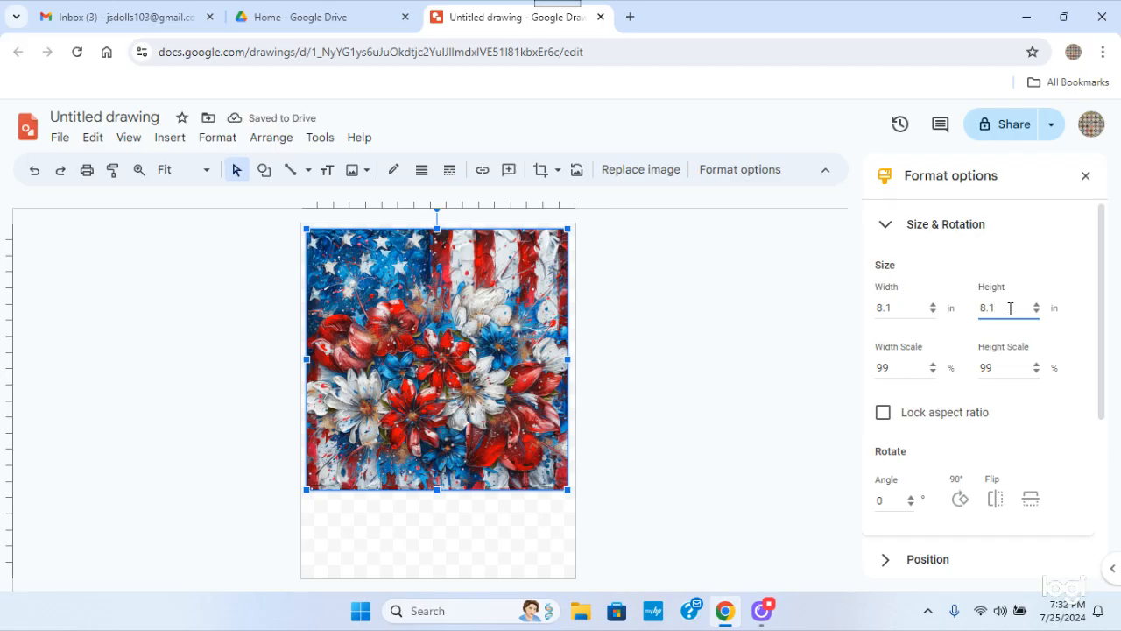
click(712, 349)
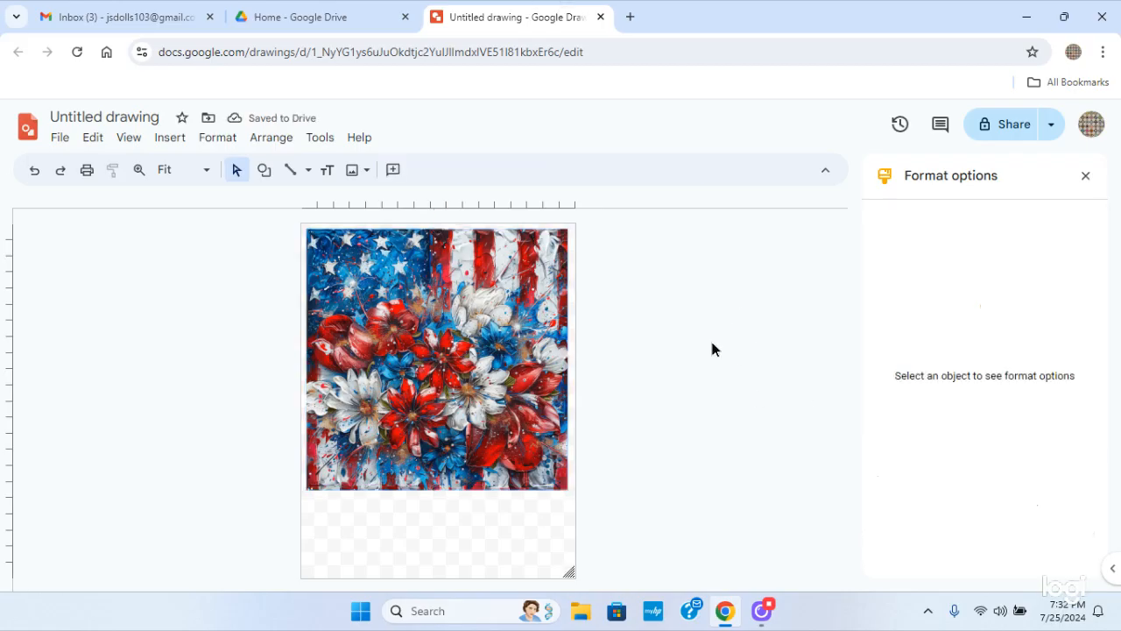
Move the flag-flowers image to the centre of the page, aligned to both the vertical and horizontal centre guides
click(451, 361)
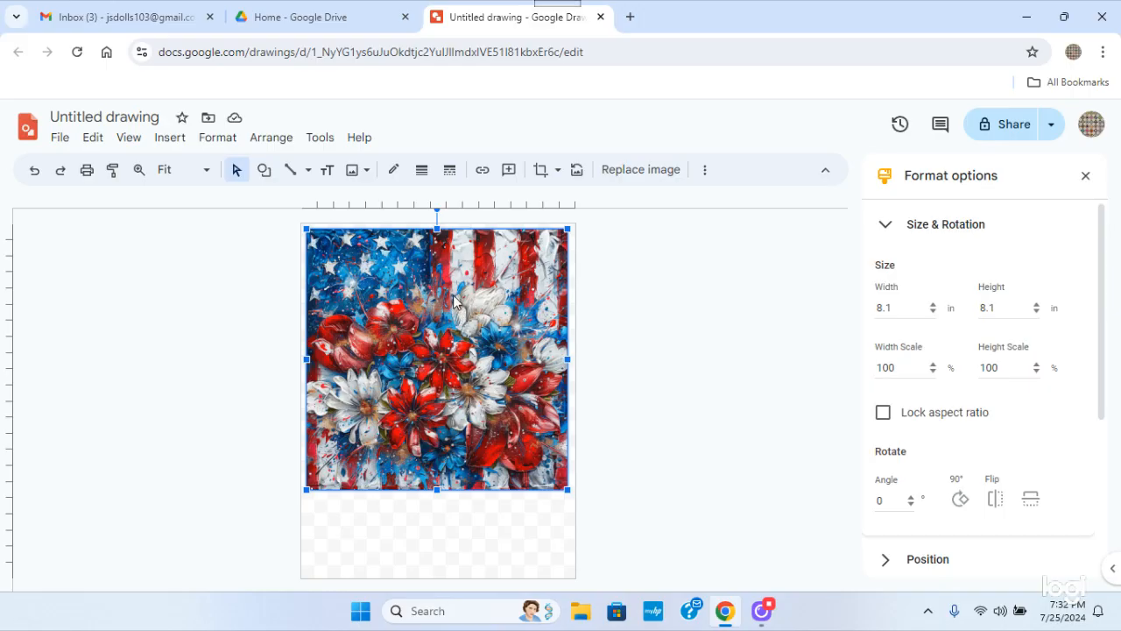
drag(453, 298, 453, 300)
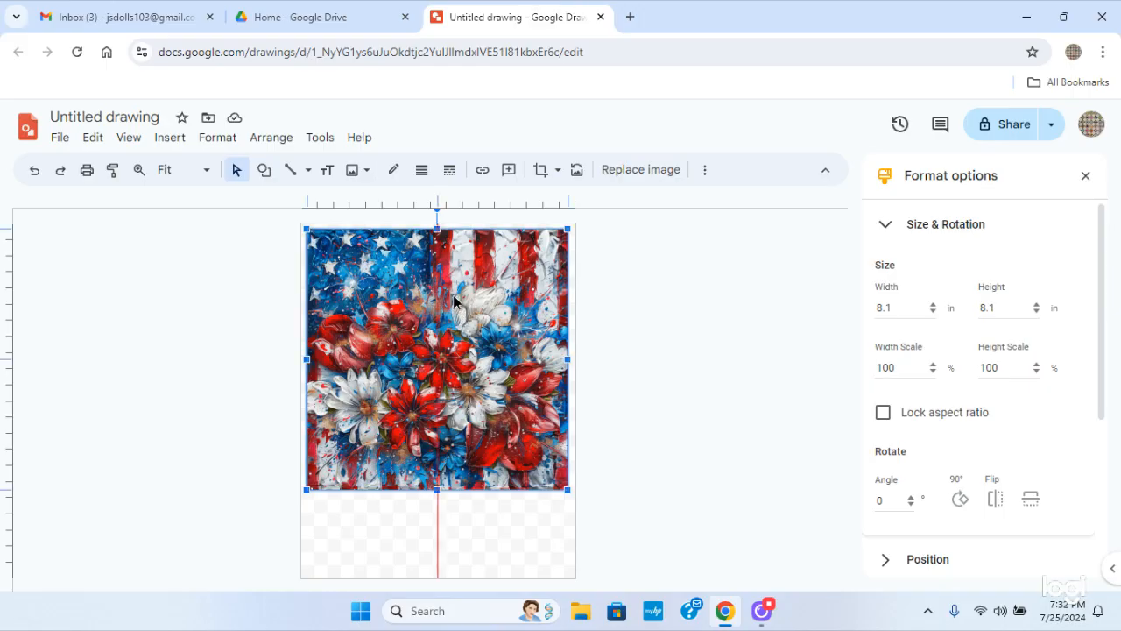
drag(455, 297, 452, 335)
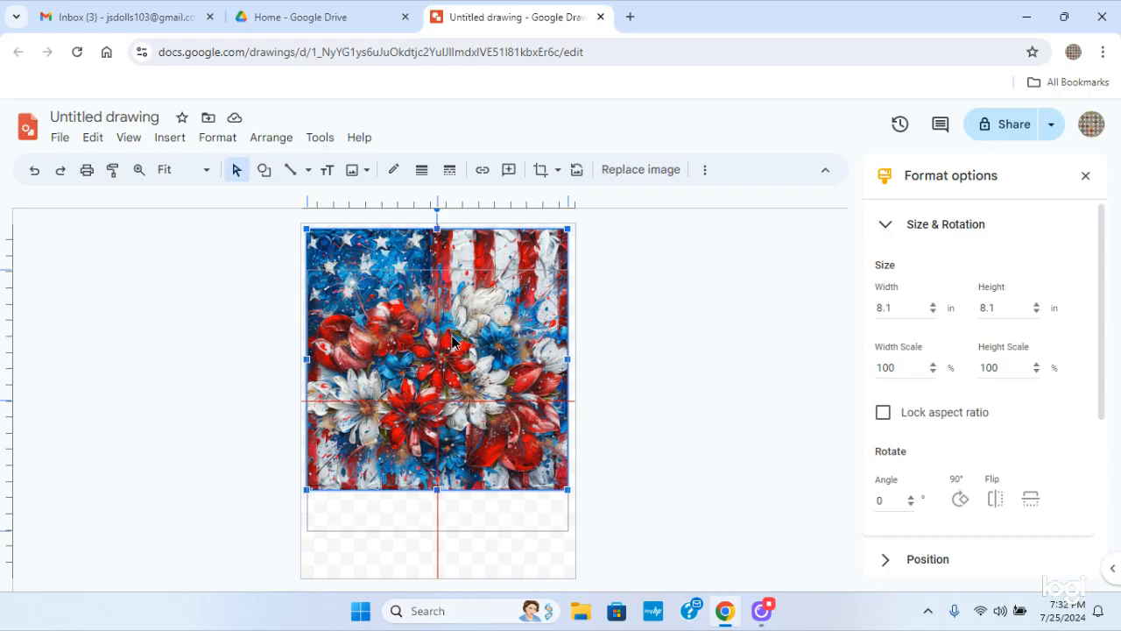
drag(452, 340, 452, 341)
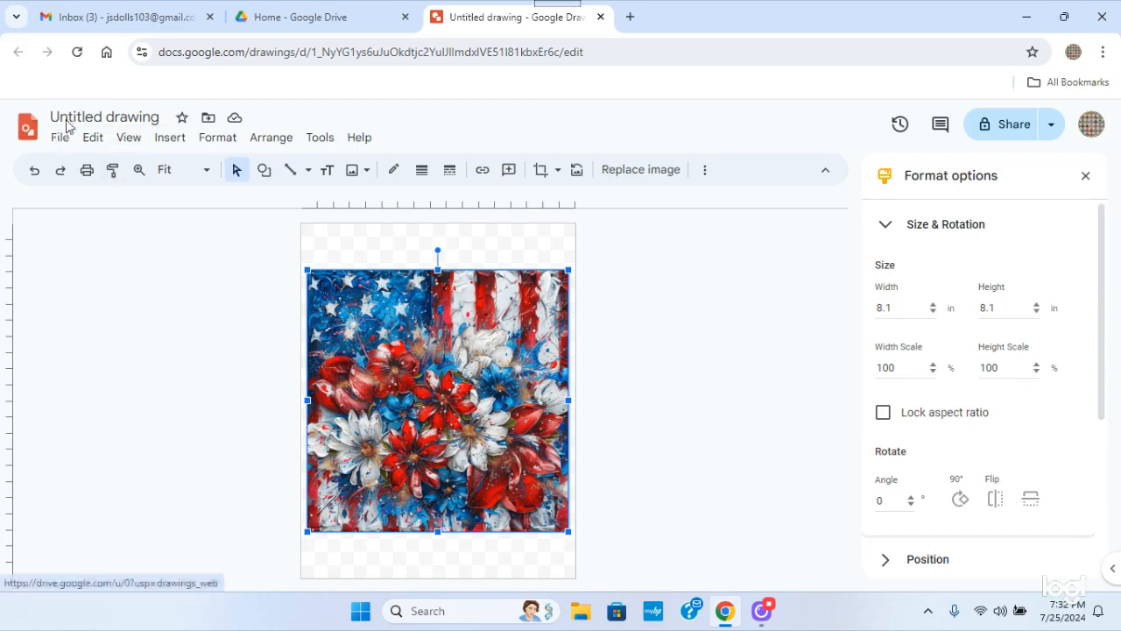
Rename the untitled drawing as Flag Flowers
click(112, 117)
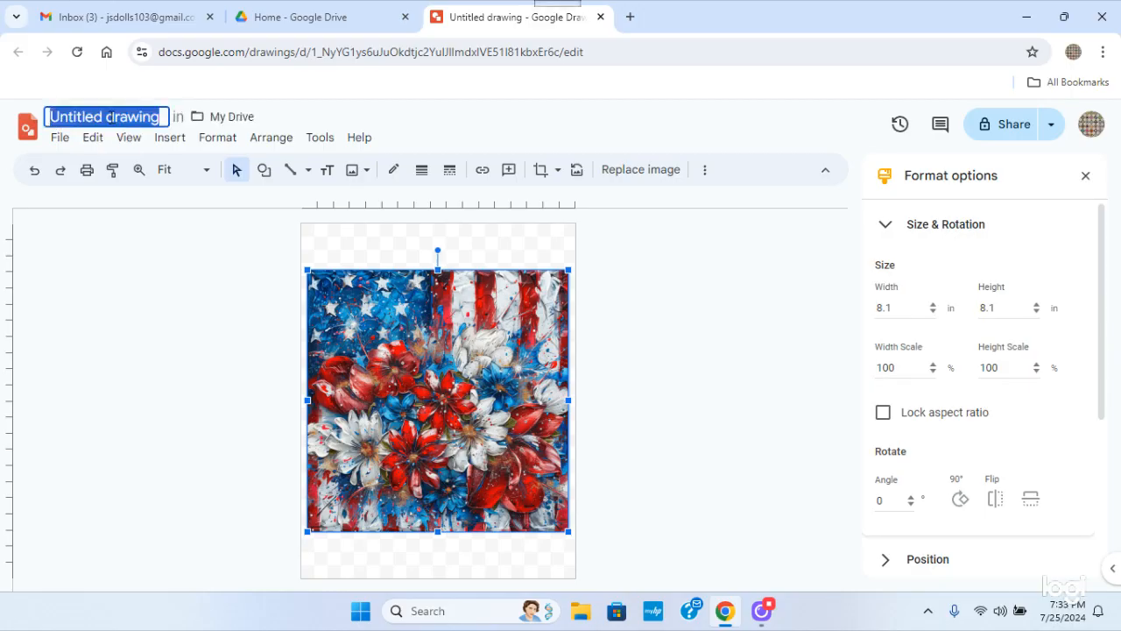
text(Flo)
key(BackSpace)
text(ag Flowers)
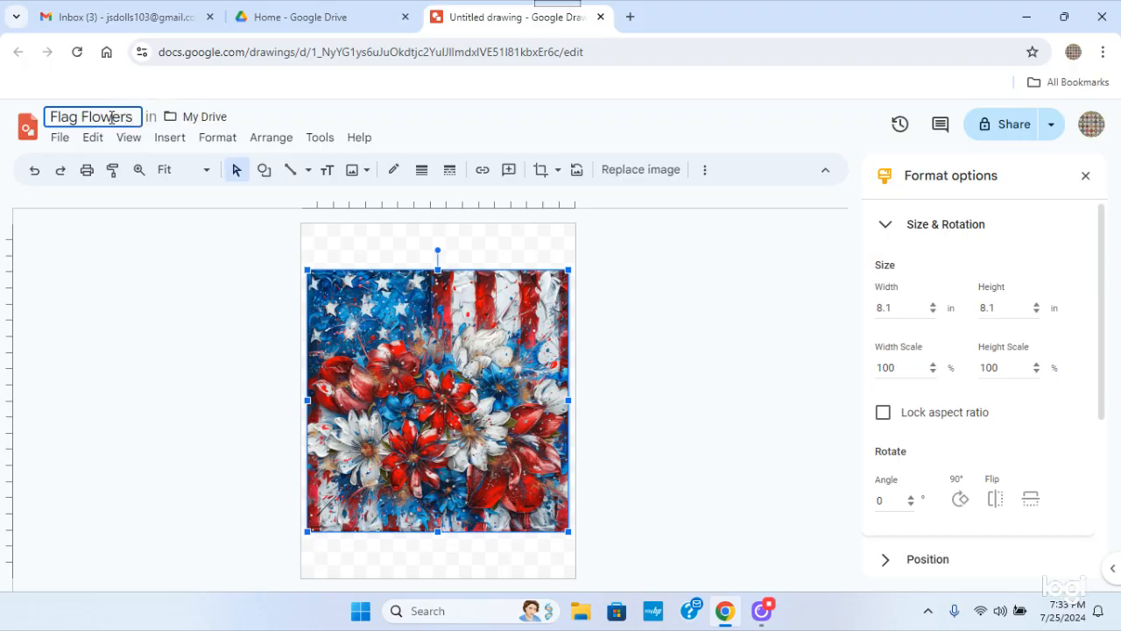
key(Return)
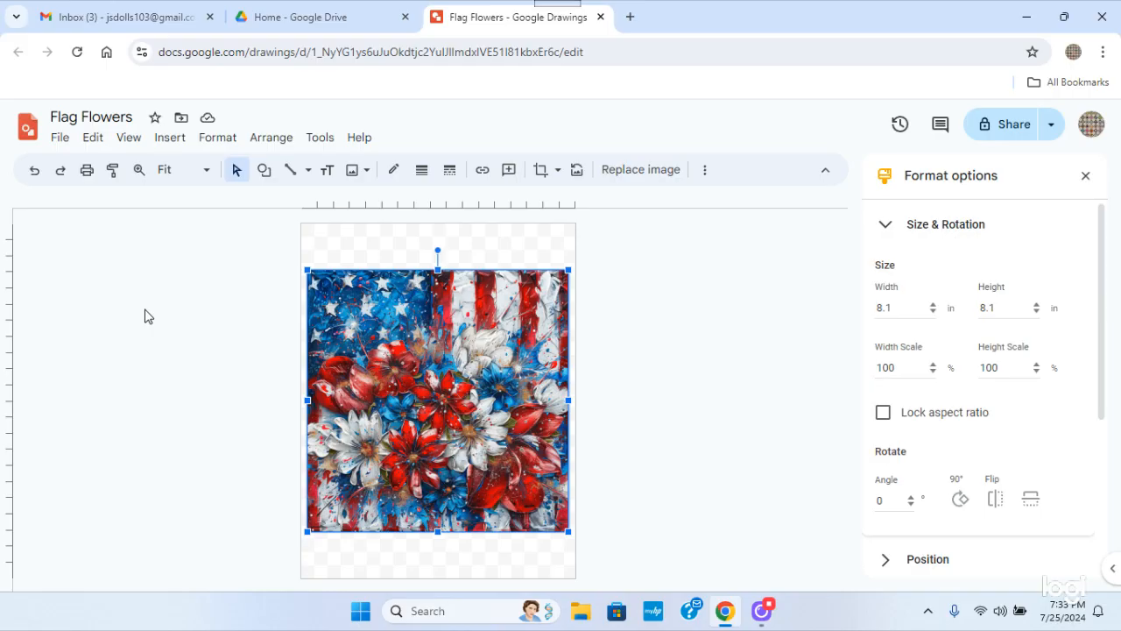
Download the drawing as a PDF document and save it to the Desktop under the name Flag Flowers
click(59, 140)
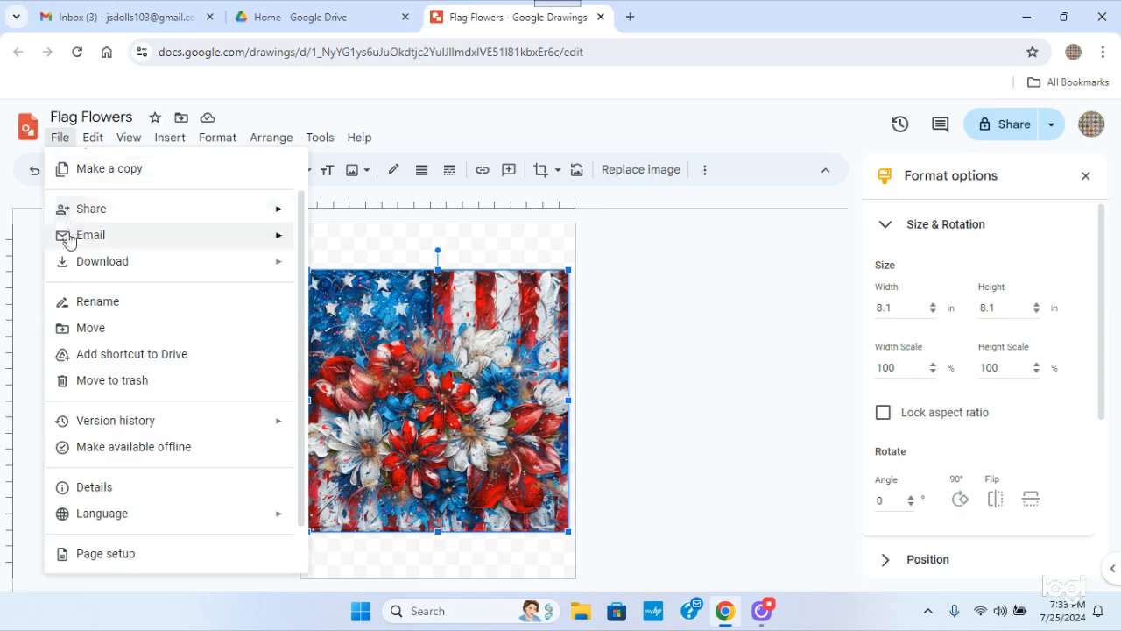
mouse_move(75, 272)
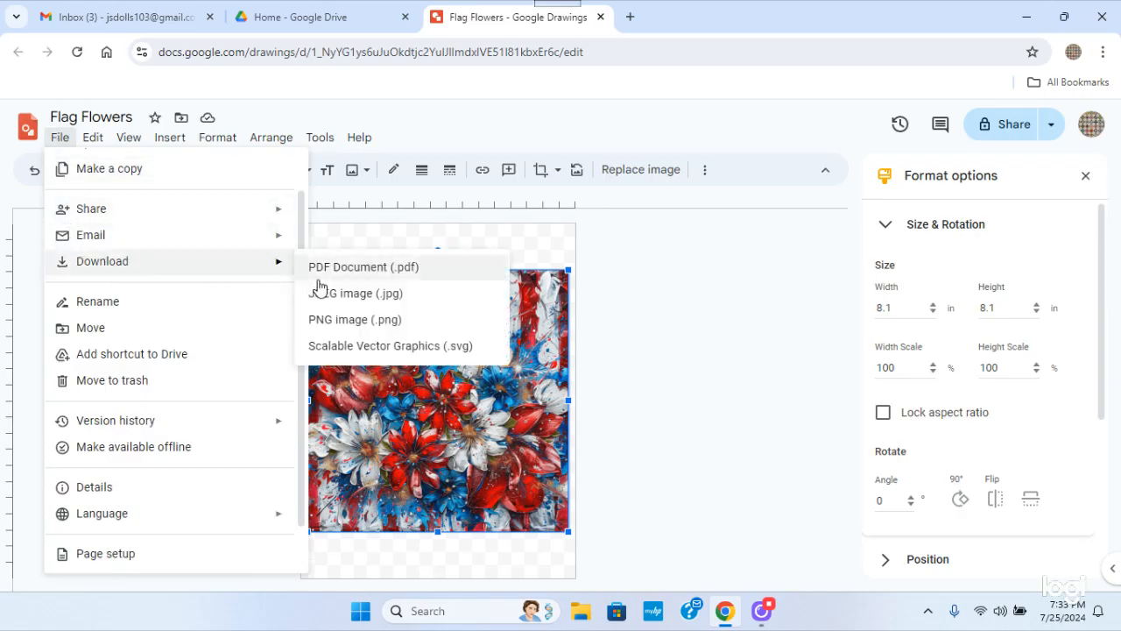
click(359, 279)
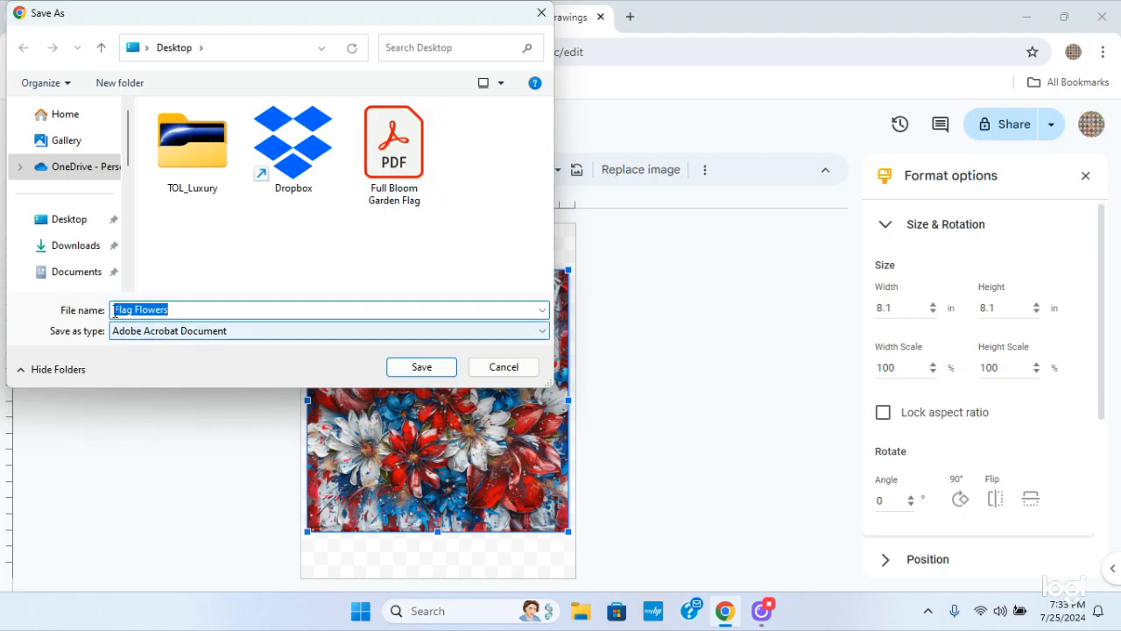
click(424, 367)
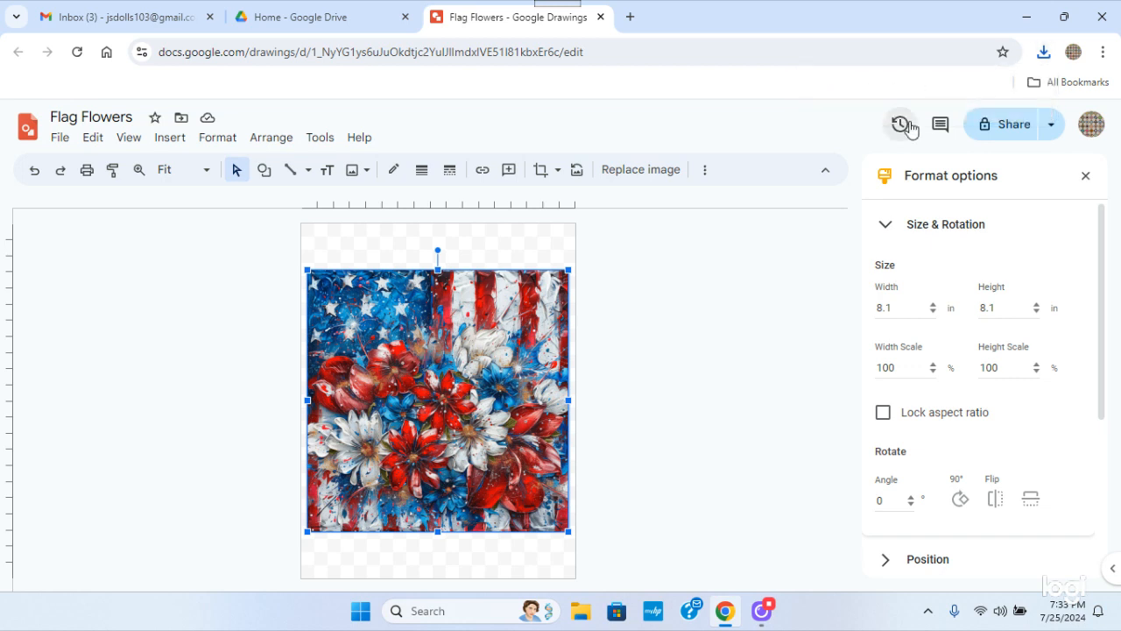
Minimise the browser and open the Flag Flowers PDF from the desktop in Adobe Acrobat
click(1025, 24)
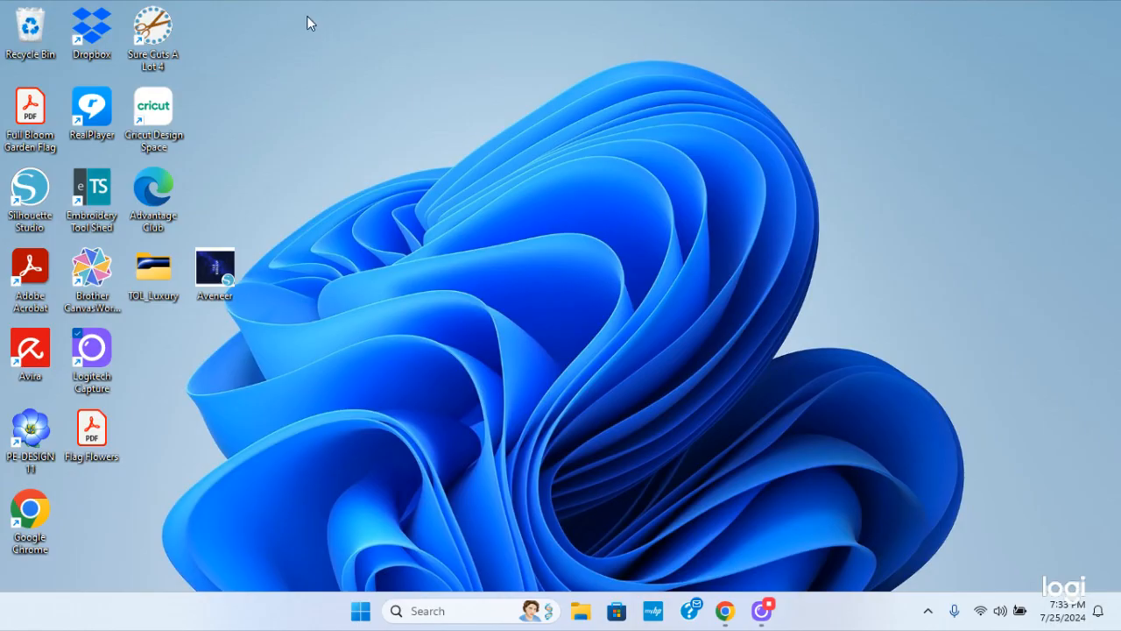
double_click(96, 429)
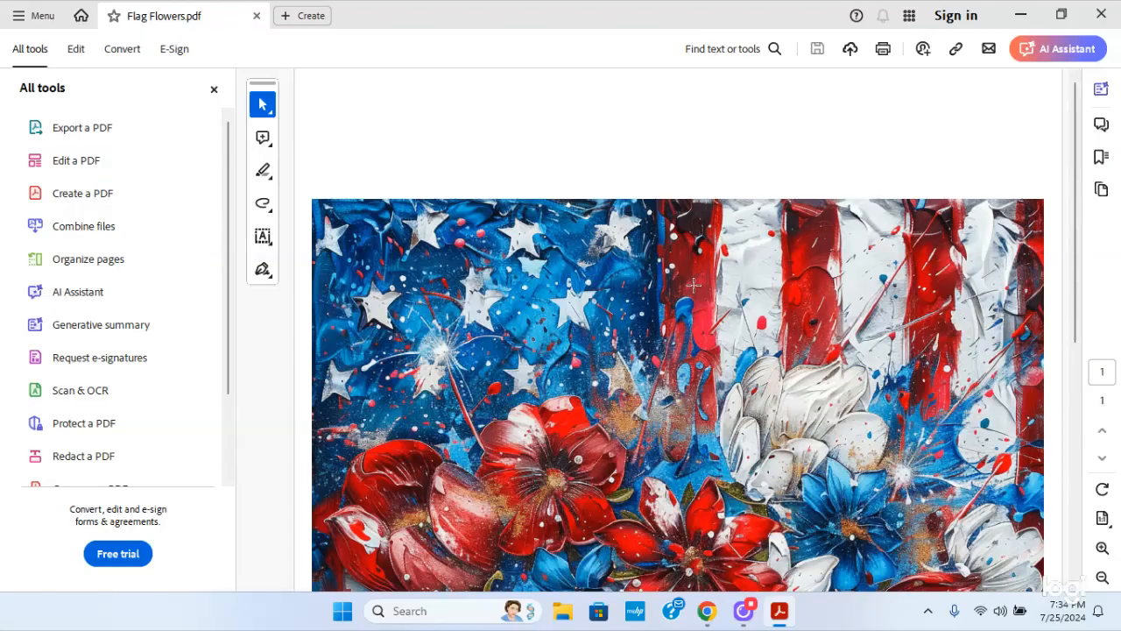
click(712, 264)
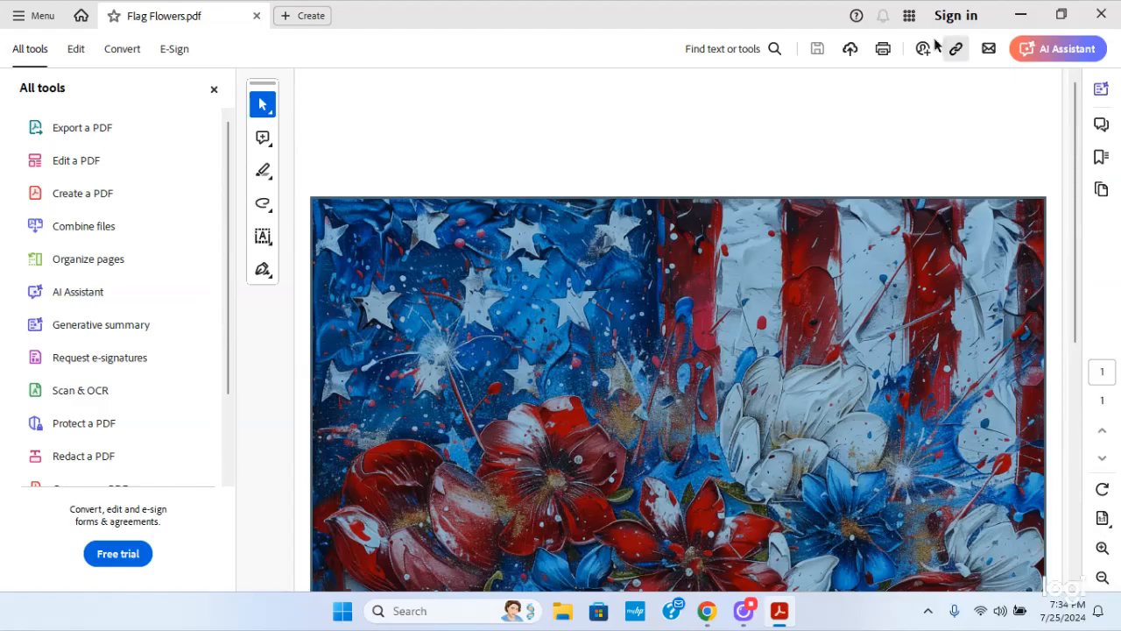
Start printing the PDF and turn on Color Enhancement (True2Life) in the Brother SP-1 printer's advanced properties
click(881, 53)
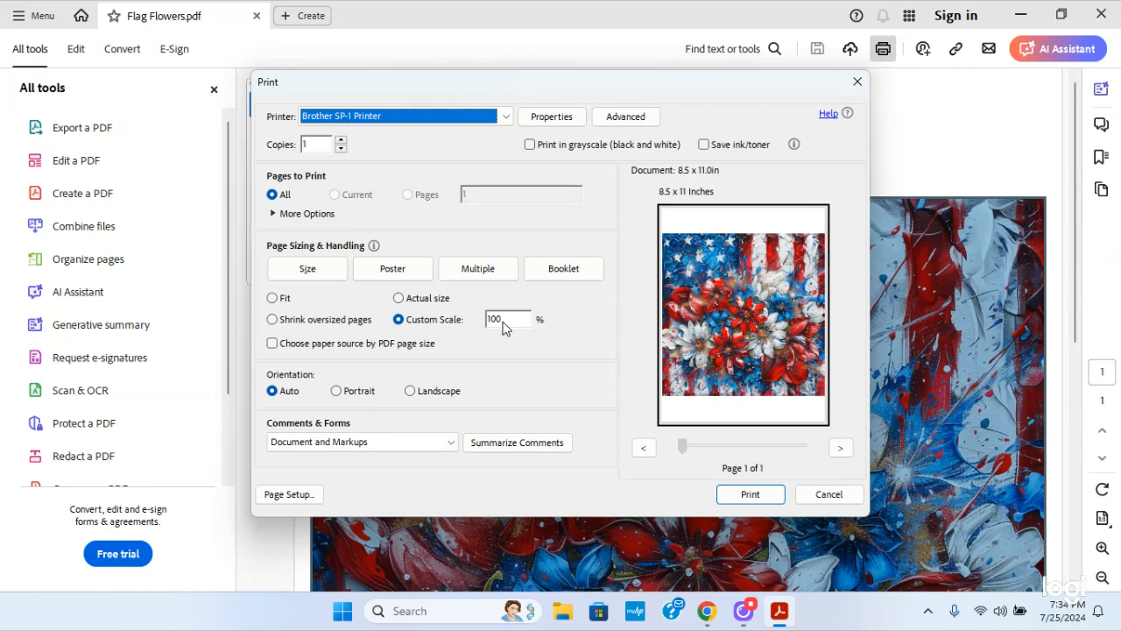
click(550, 117)
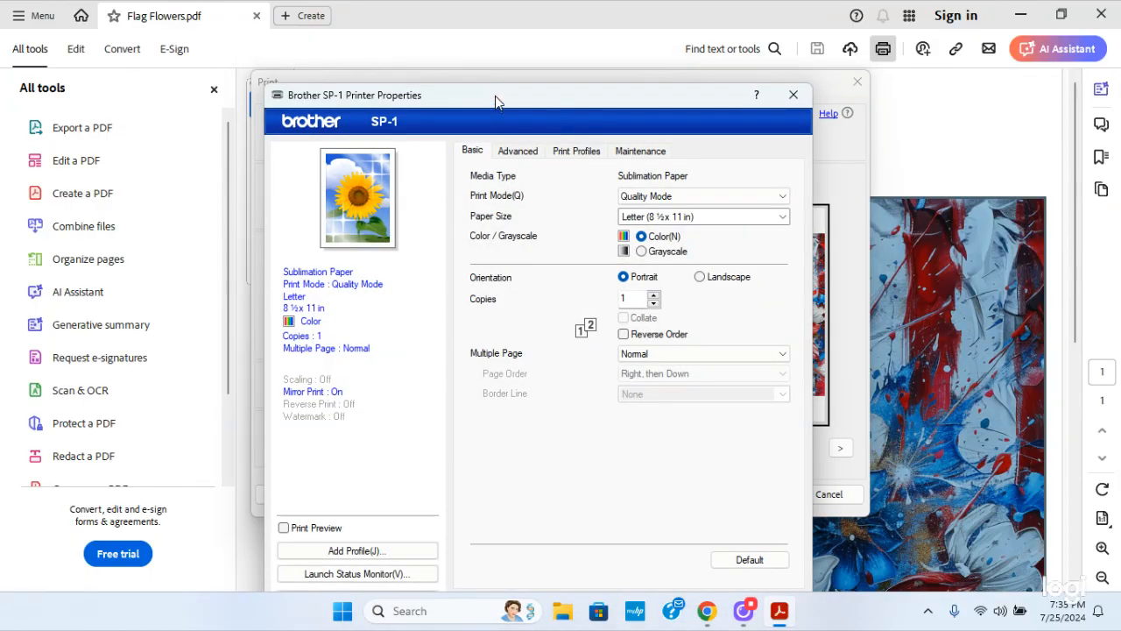
drag(496, 98, 392, 42)
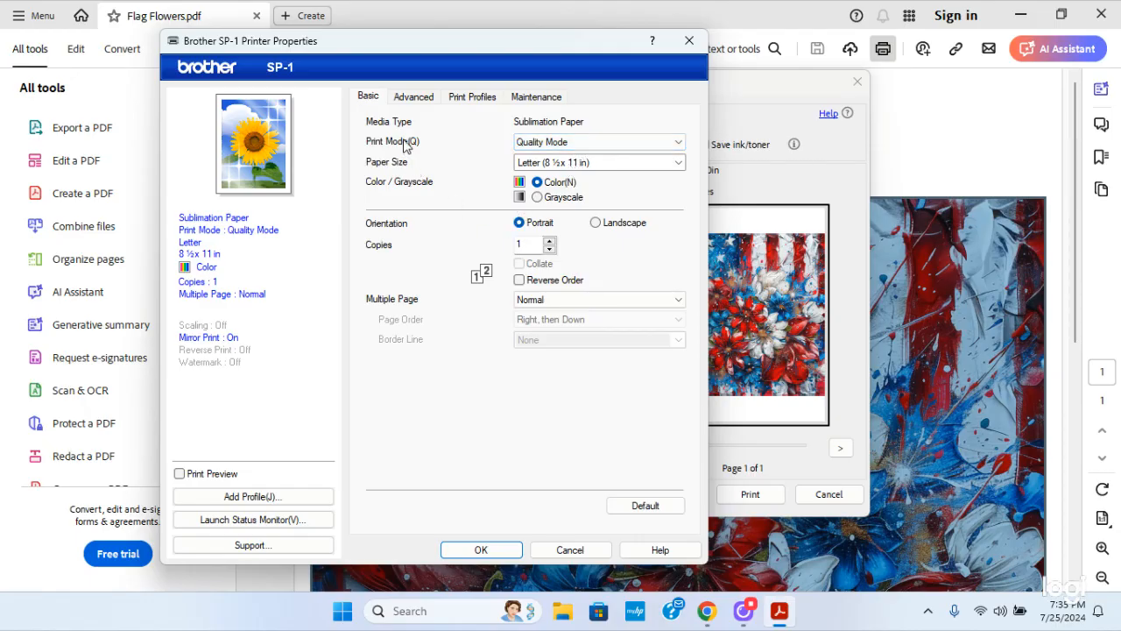
click(415, 100)
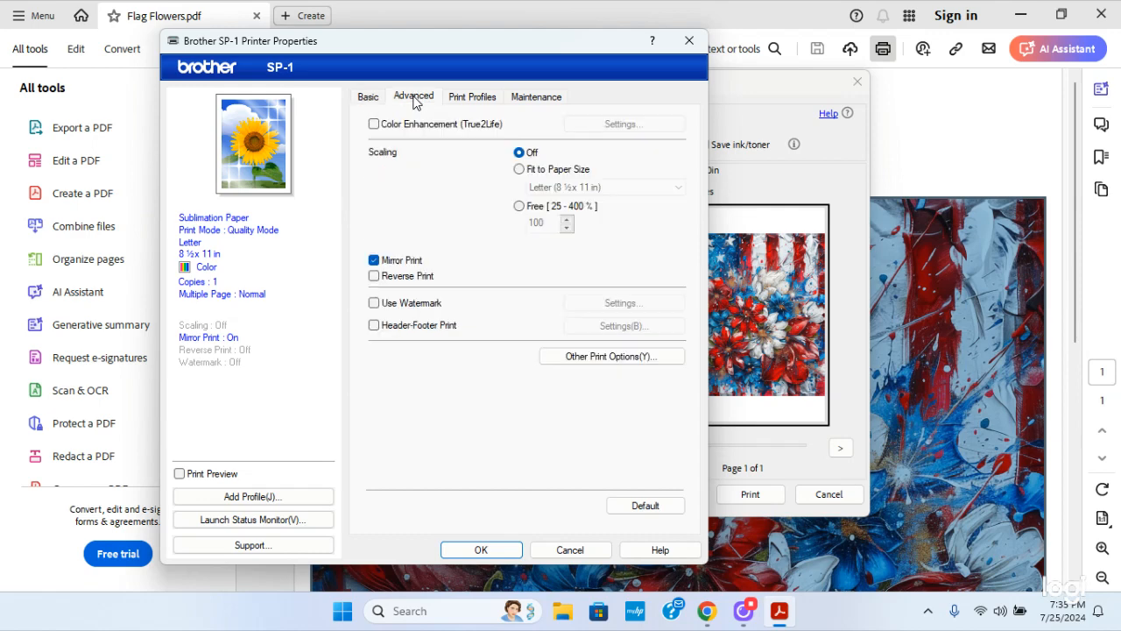
click(374, 125)
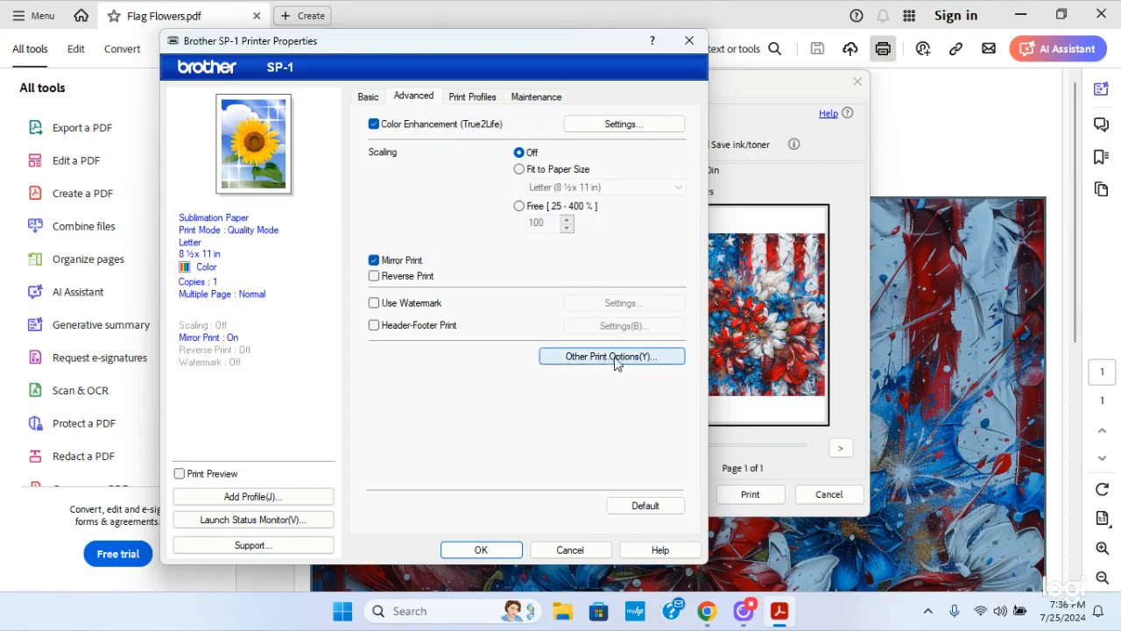
In the printer's other print options, enable Improve Pattern Printing and set Reduce Smudge for sublimation paper to On
click(641, 359)
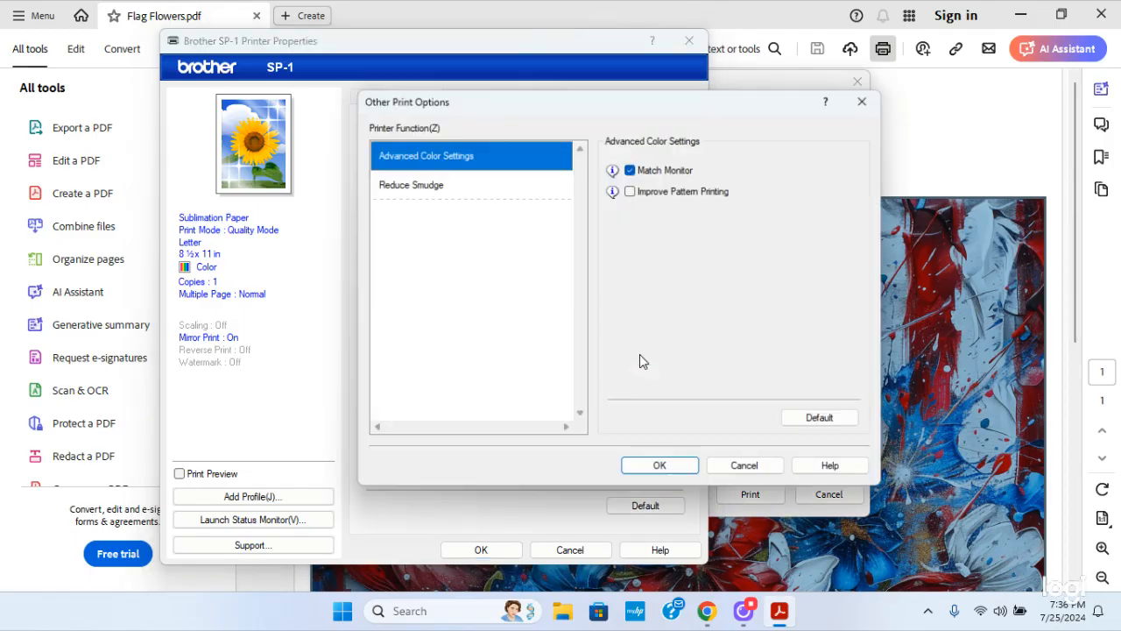
click(630, 192)
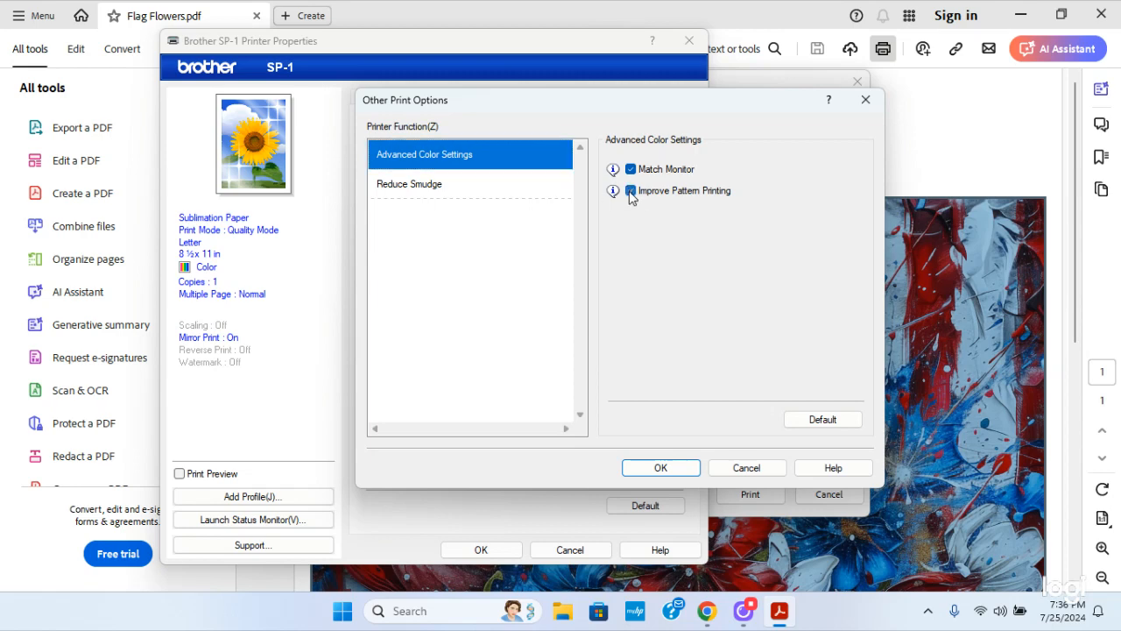
click(395, 191)
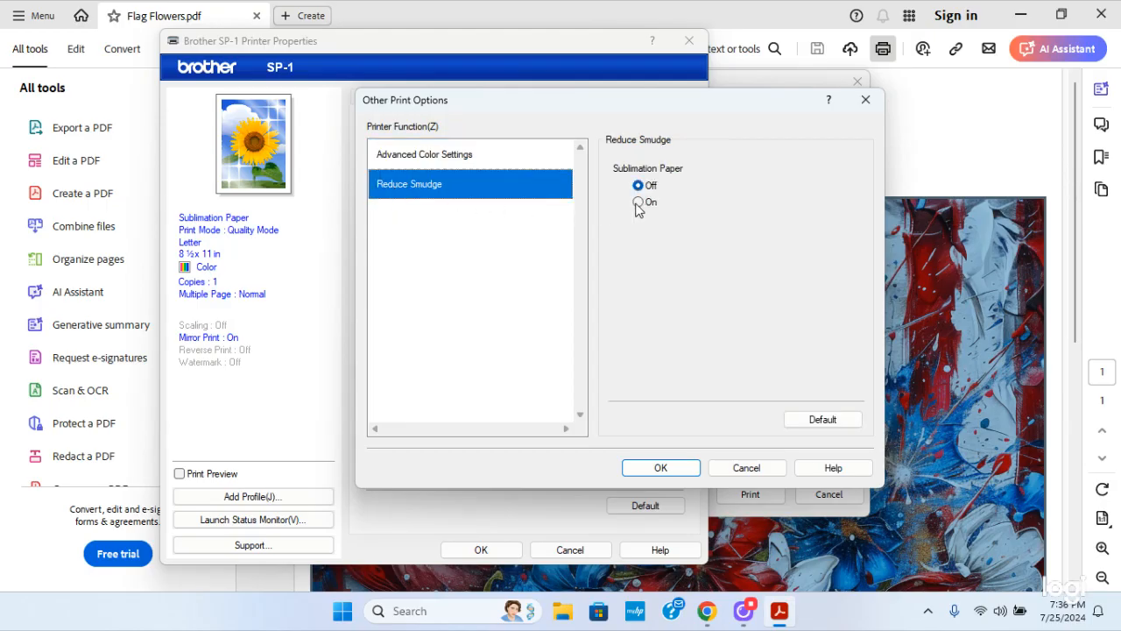
click(638, 203)
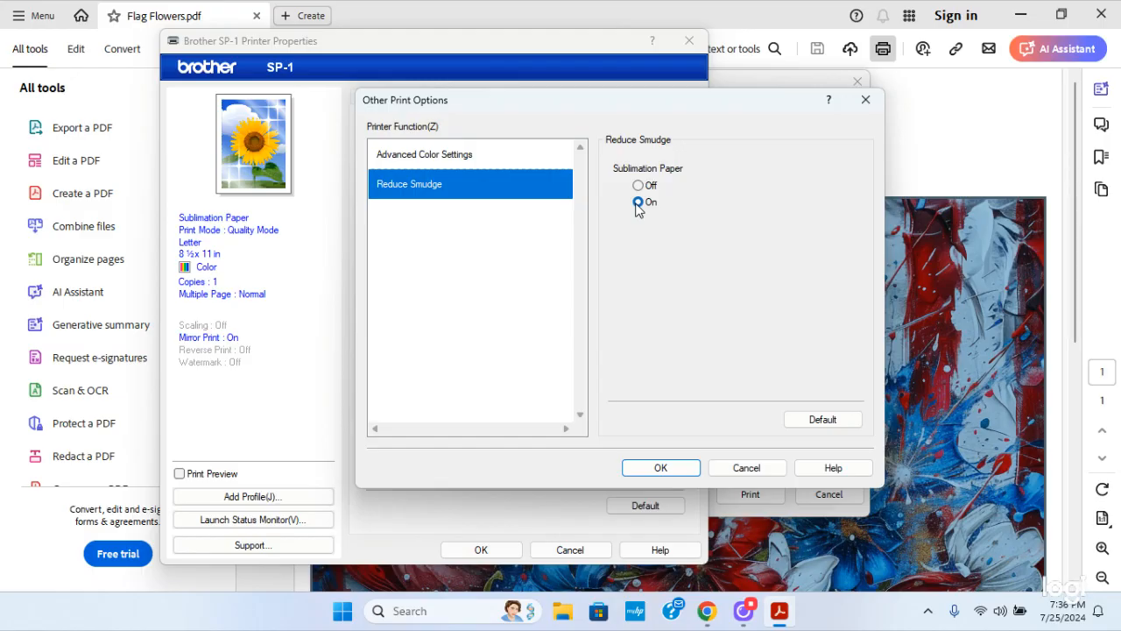
click(661, 469)
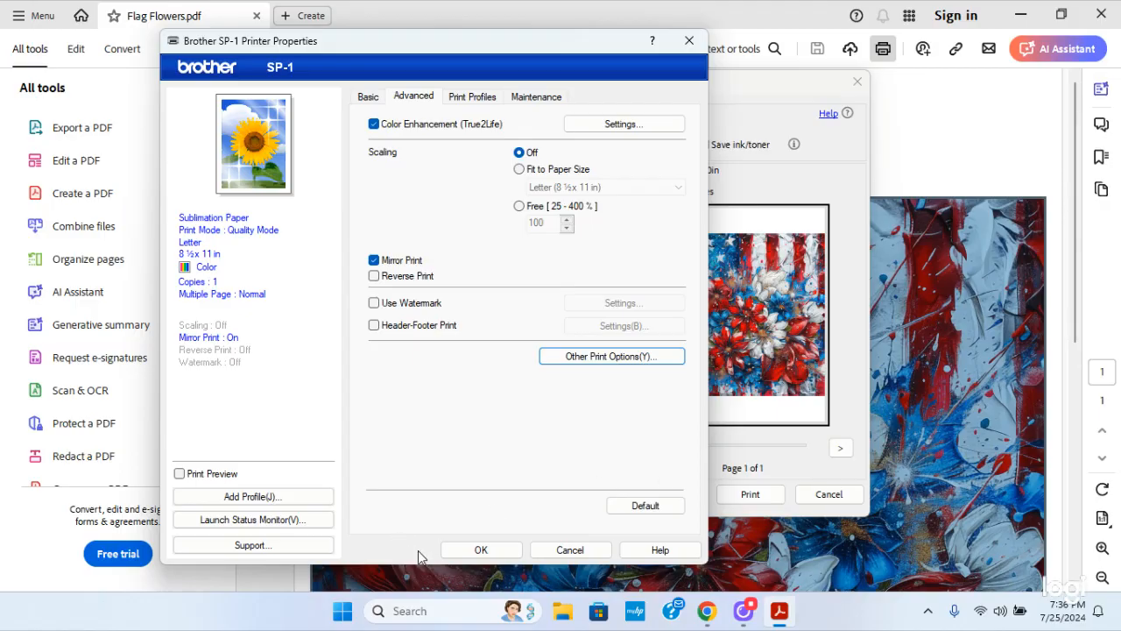
Apply the printer properties, print Flag Flowers.pdf on the Brother SP-1, and minimise Acrobat
click(477, 546)
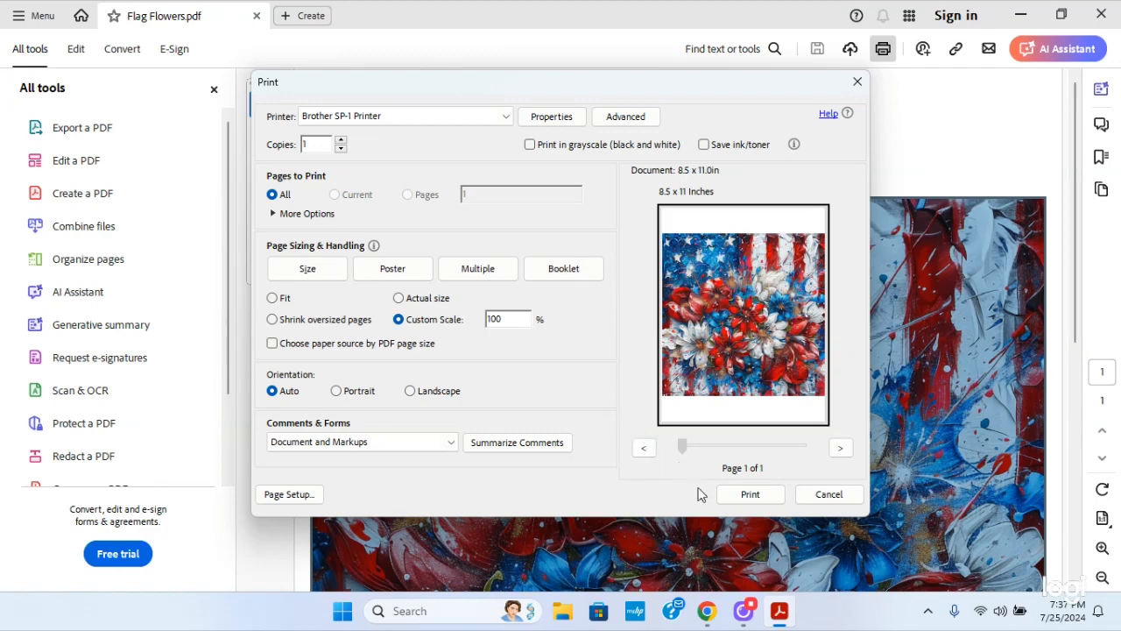
click(748, 497)
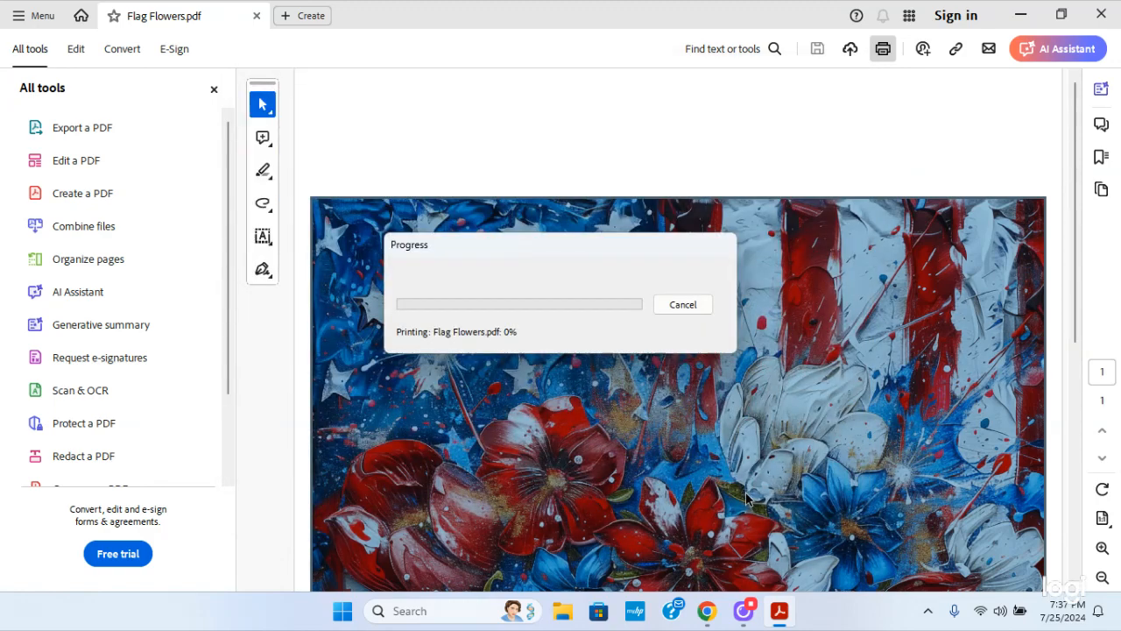
click(1020, 16)
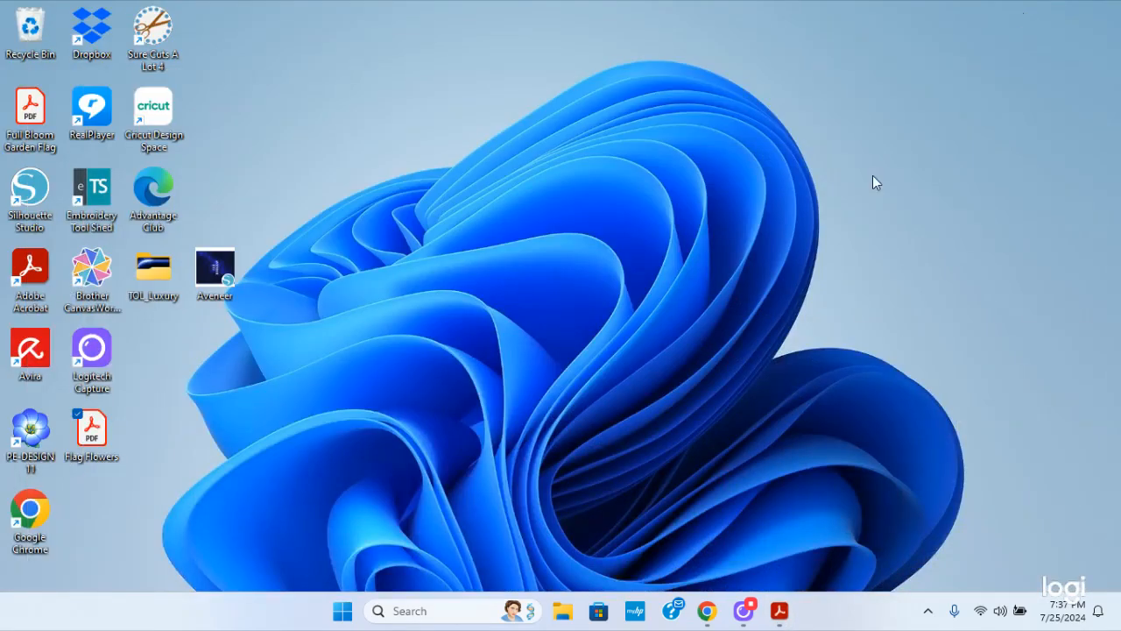
click(743, 610)
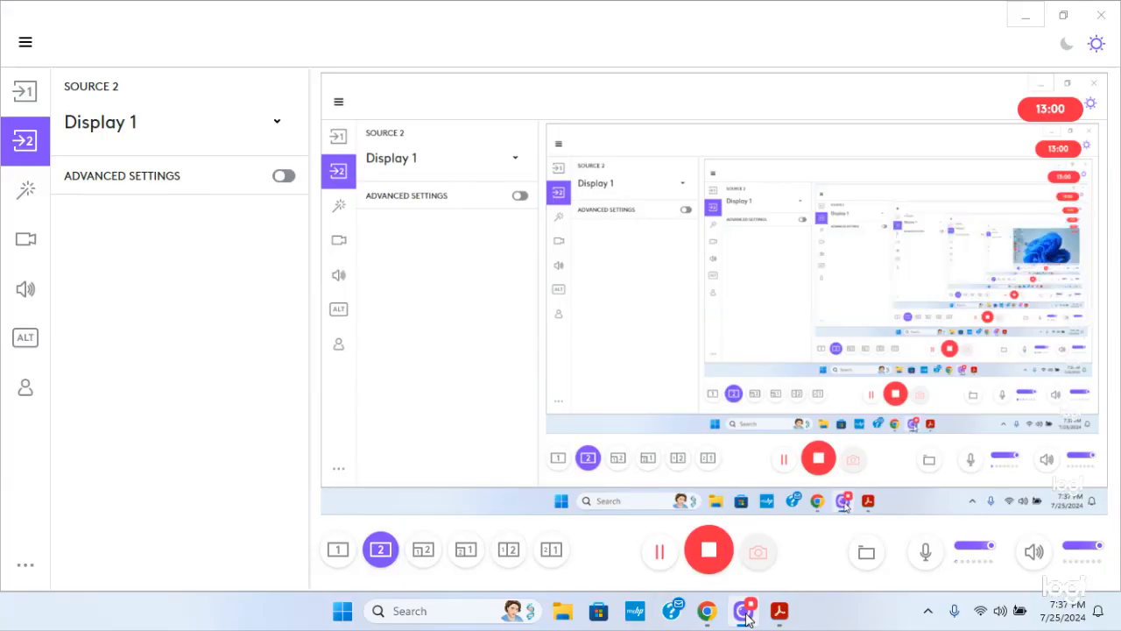
click(23, 93)
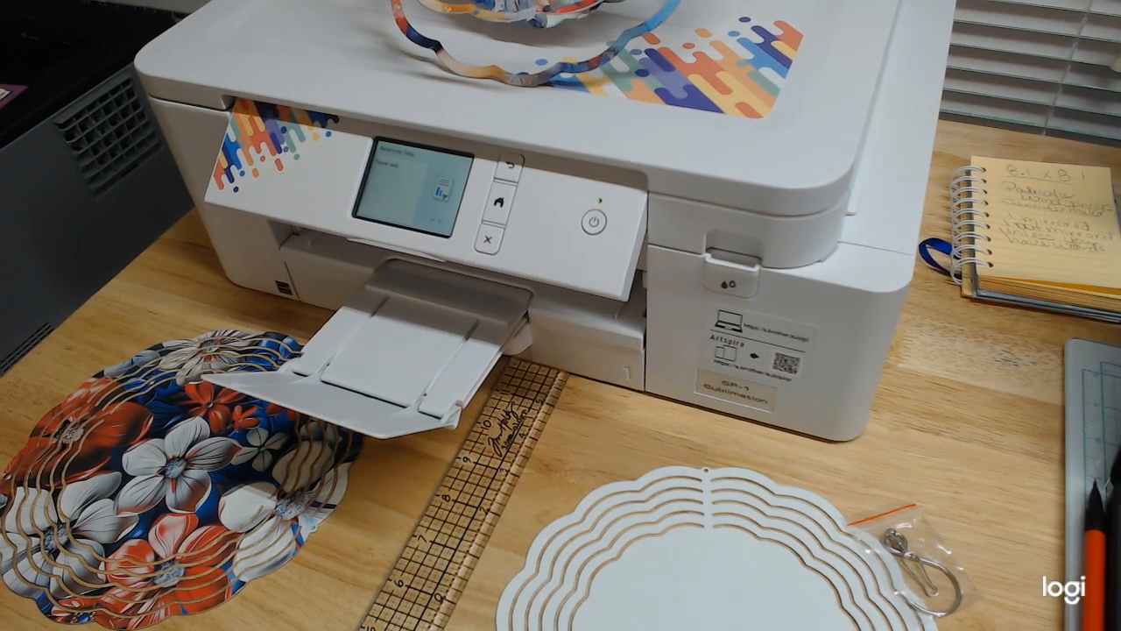